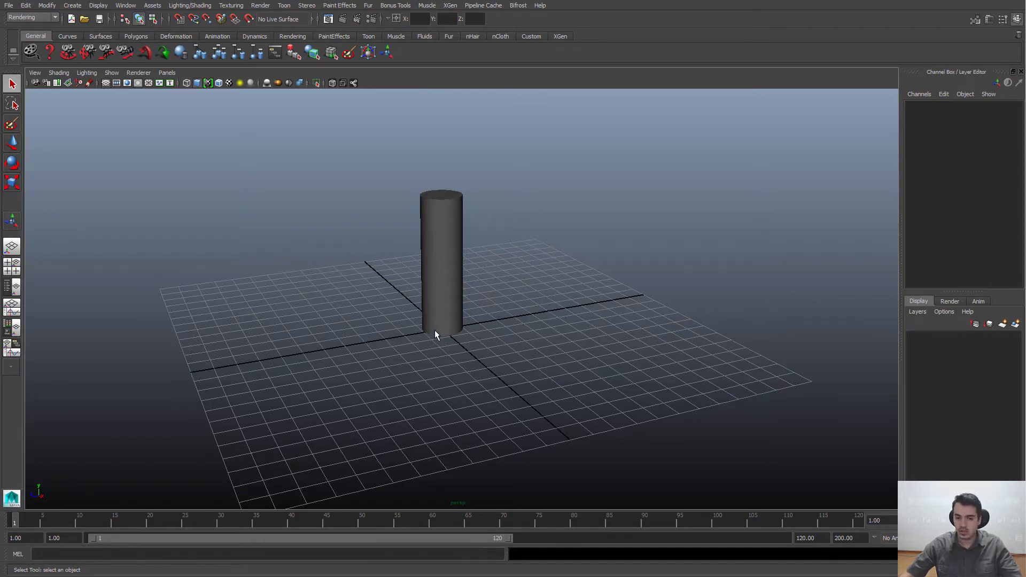
Examine the cylinder's orientation against the world grid and the view axis indicator from several angles
alt+drag(460, 310, 459, 287)
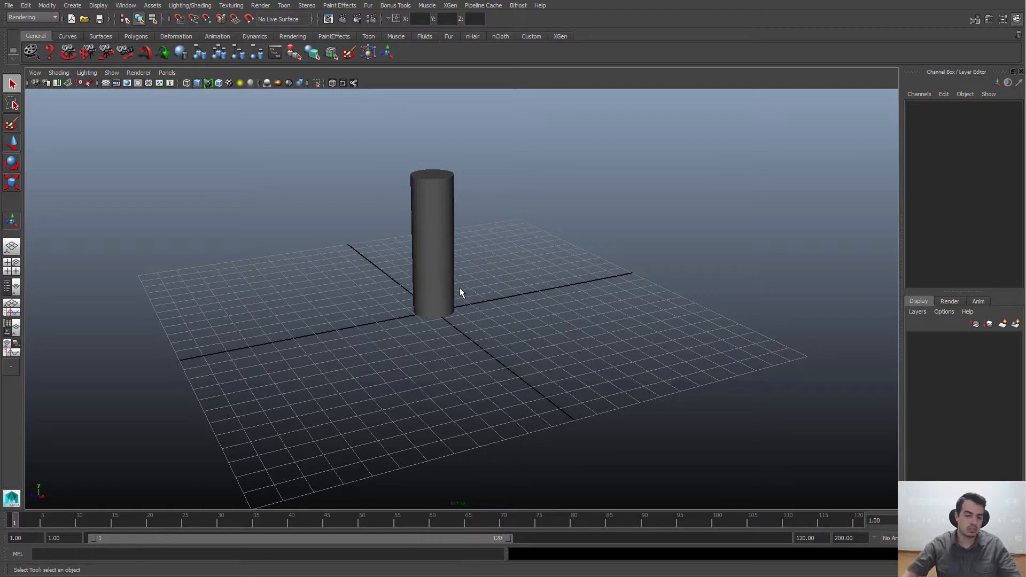
alt+middle_drag(338, 311, 173, 187)
alt+middle_drag(286, 332, 299, 343)
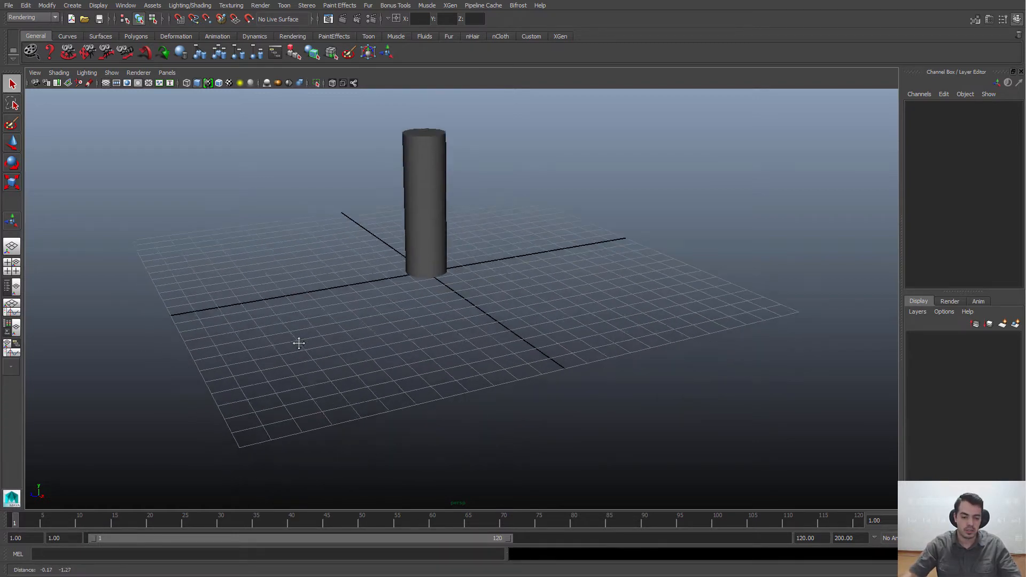
alt+drag(298, 343, 299, 336)
alt+middle_drag(397, 186, 400, 207)
alt+right_drag(400, 207, 347, 215)
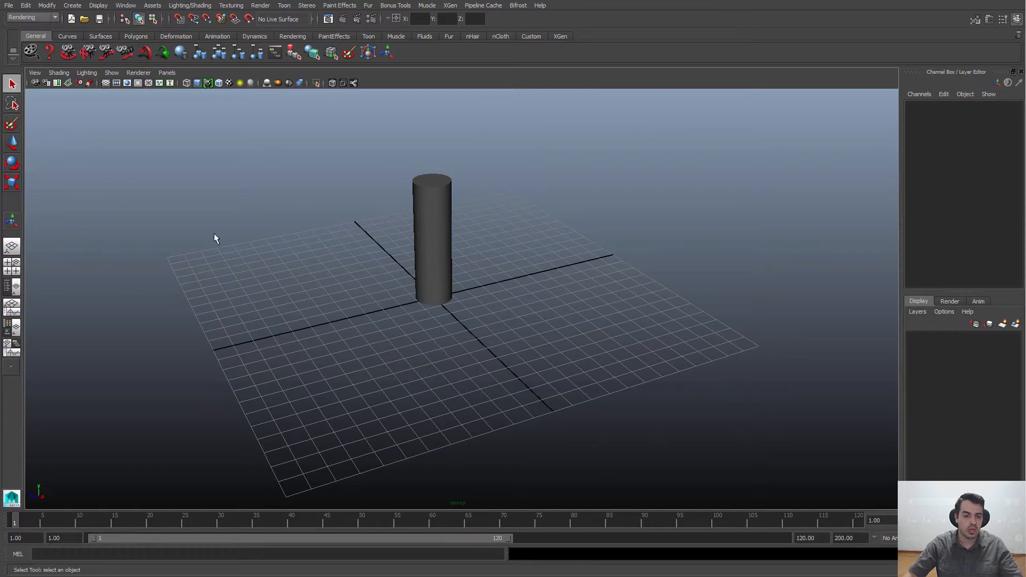
alt+middle_drag(431, 306, 403, 327)
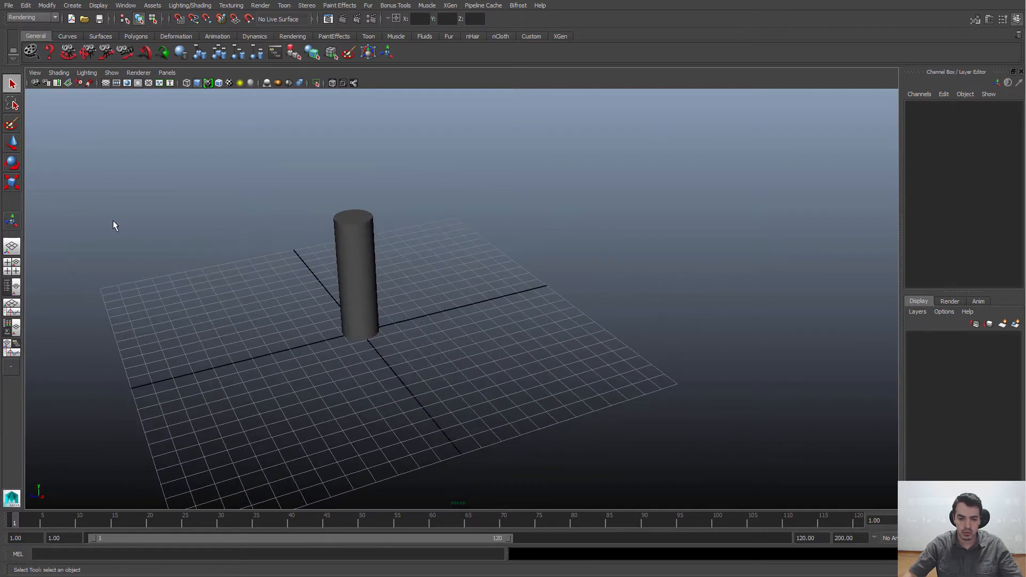
drag(114, 136, 785, 470)
click(784, 469)
alt+middle_drag(485, 360, 539, 339)
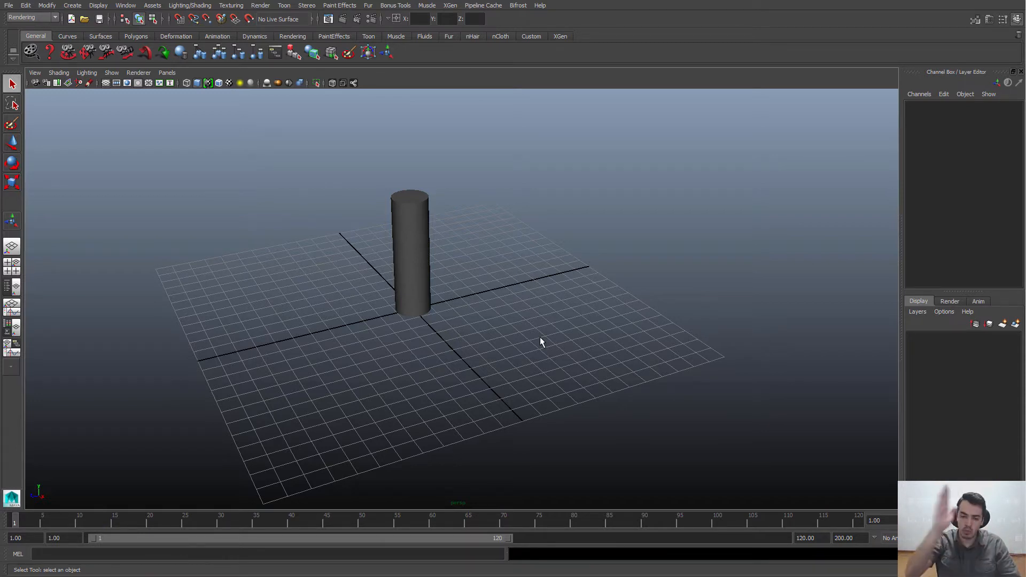
alt+drag(539, 337, 462, 306)
alt+middle_drag(462, 305, 496, 292)
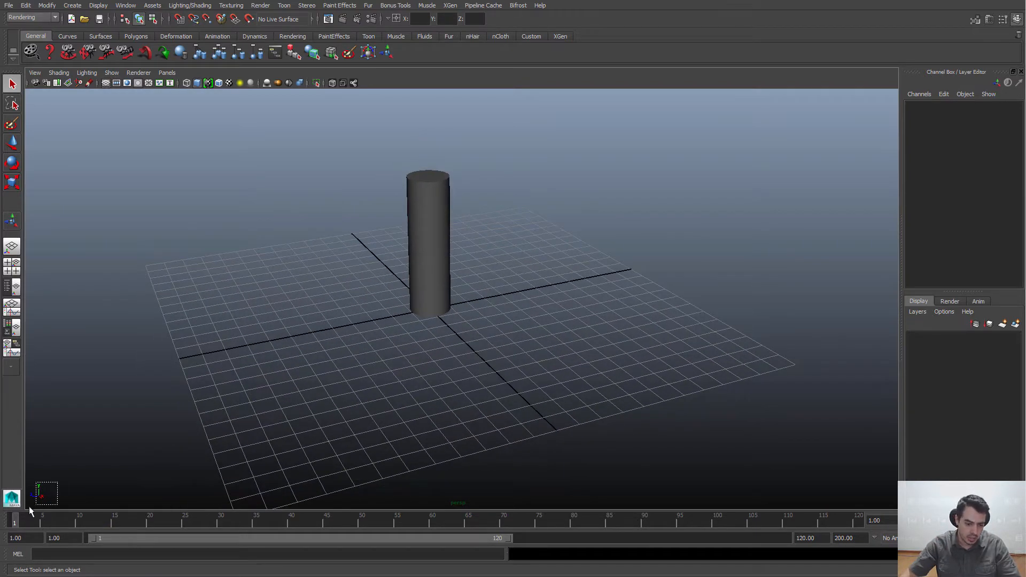
drag(25, 507, 25, 507)
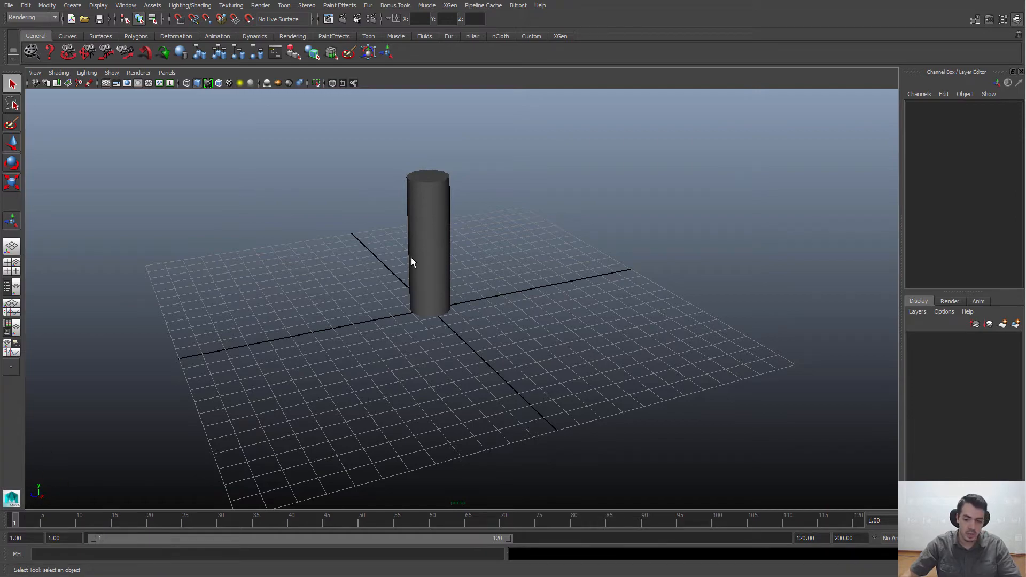
alt+drag(412, 258, 229, 267)
alt+drag(369, 267, 427, 251)
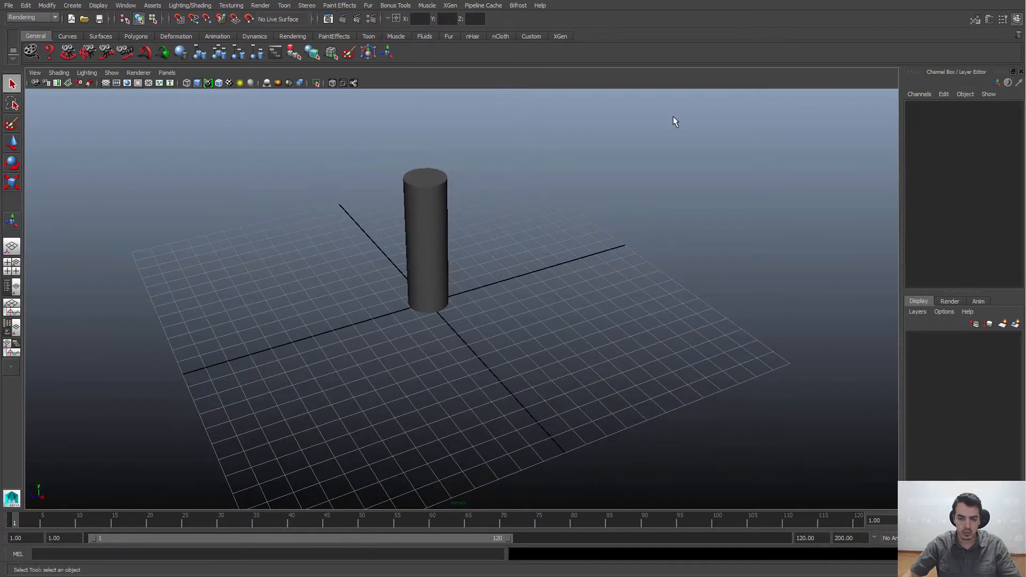
alt+drag(568, 344, 495, 323)
alt+drag(283, 325, 418, 279)
Try rotating the cylinder freely about several axes and undo the rotations
click(413, 244)
key(e)
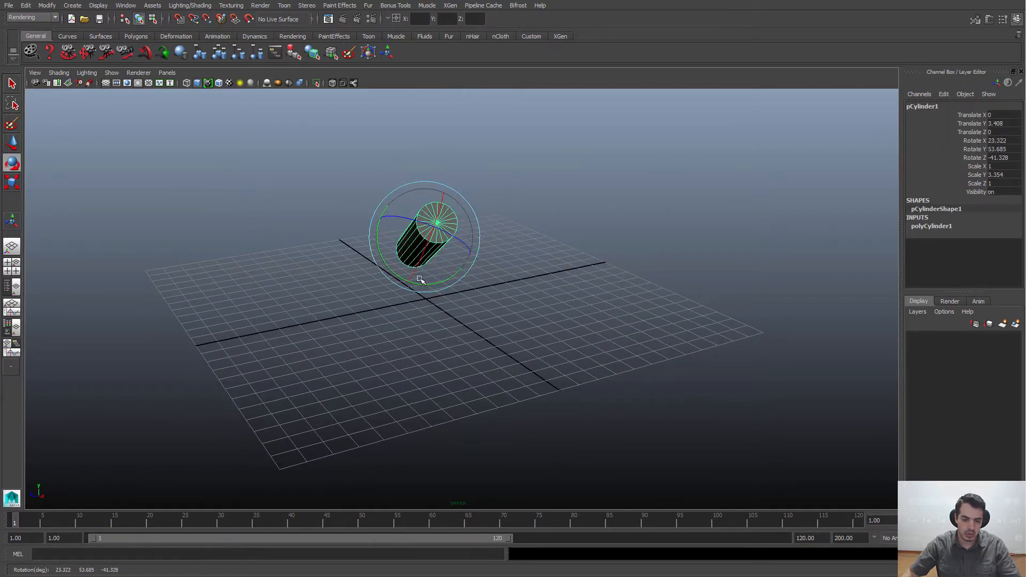
drag(404, 237, 161, 408)
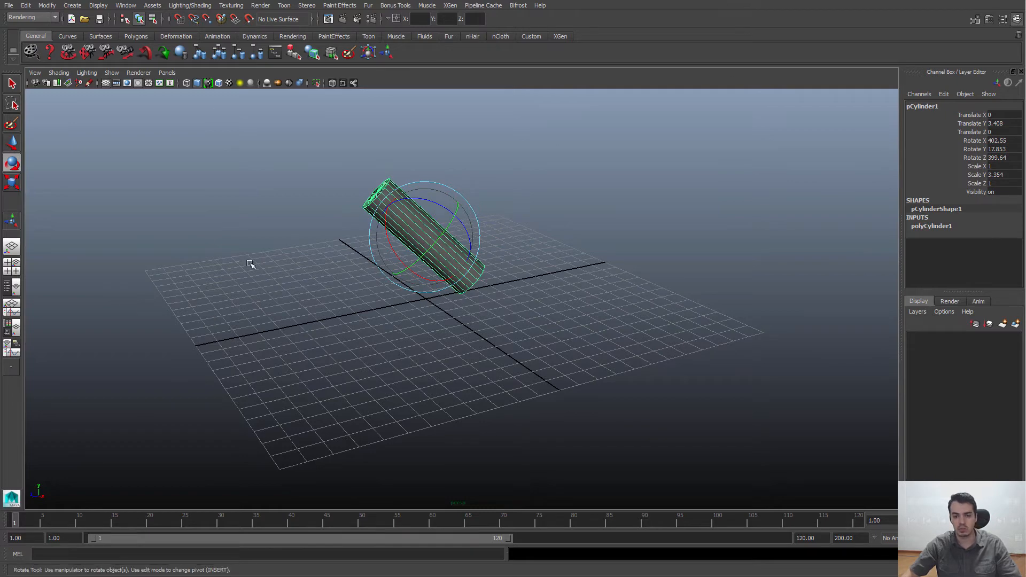
alt+drag(446, 235, 476, 231)
key(ctrl+z)
key(ctrl+z)
key(ctrl+z)
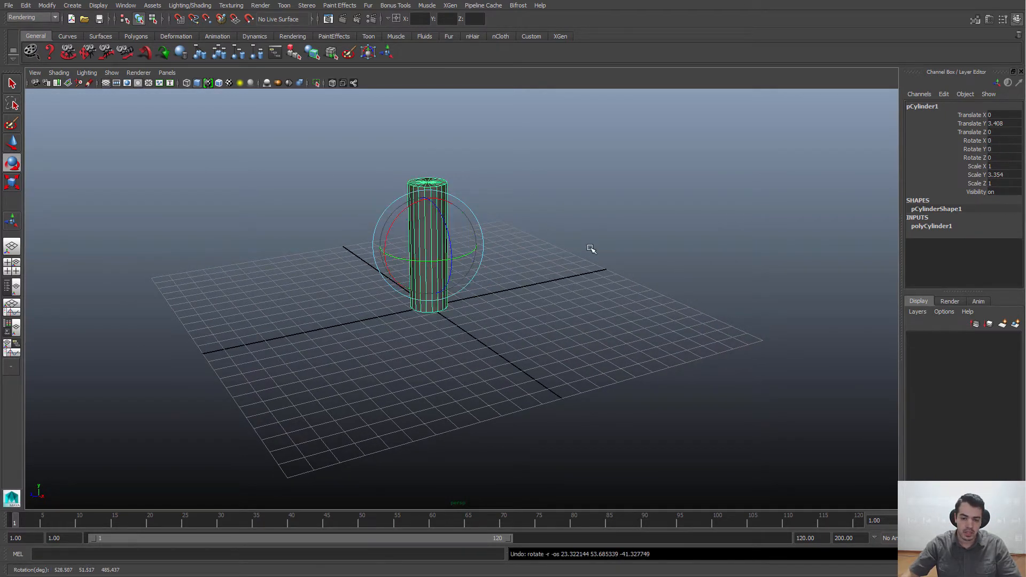
key(q)
alt+right_drag(591, 249, 569, 286)
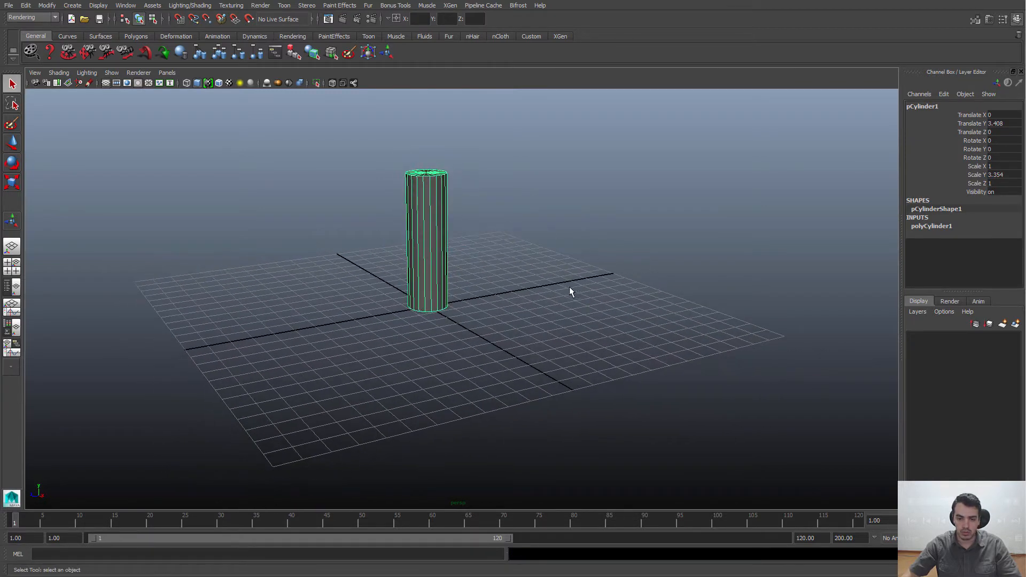
click(569, 287)
click(432, 188)
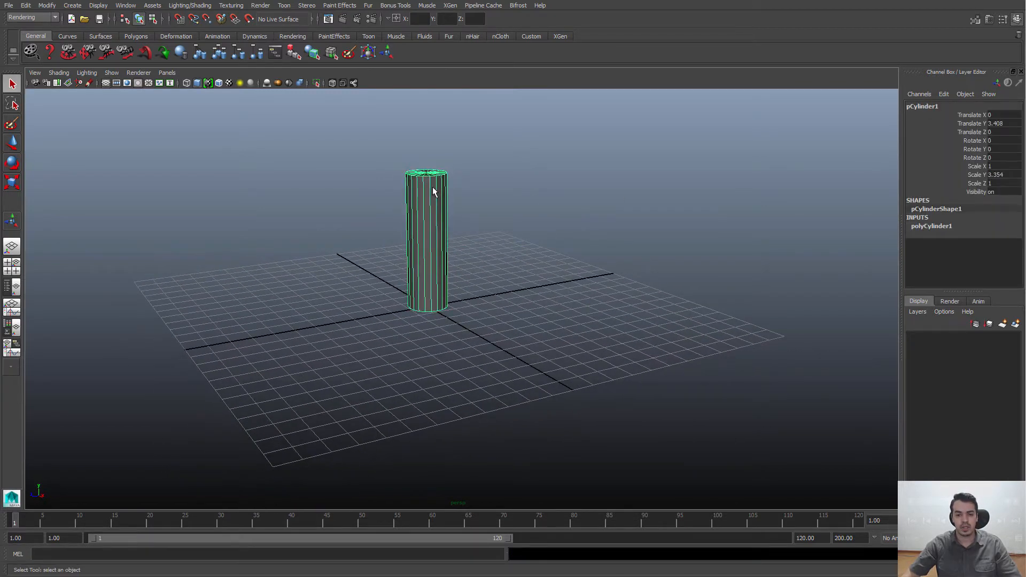
click(534, 161)
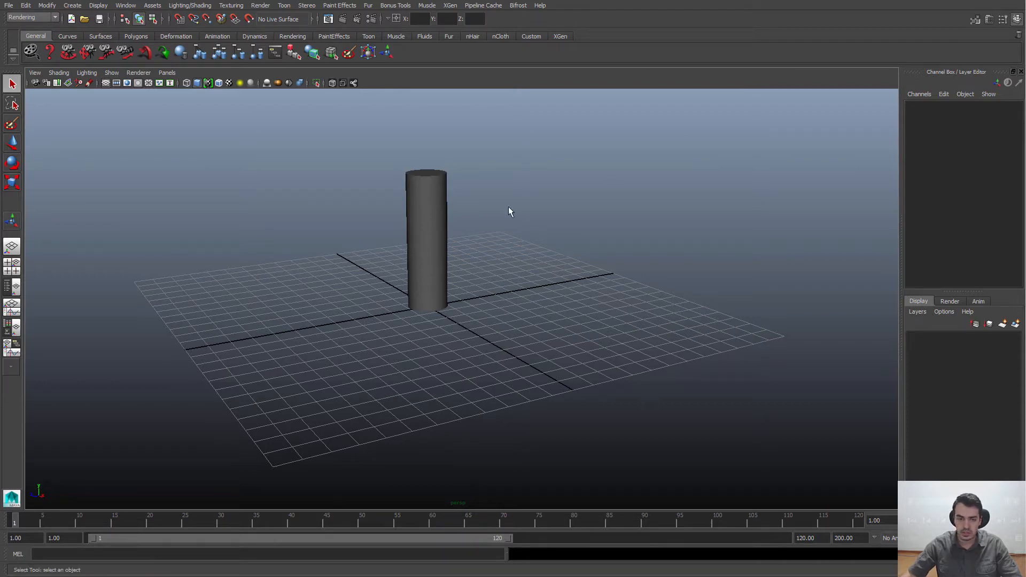
Keep the Transform Display options in a floating window and turn on the cylinder's Local Rotation Axes
alt+drag(441, 265, 409, 271)
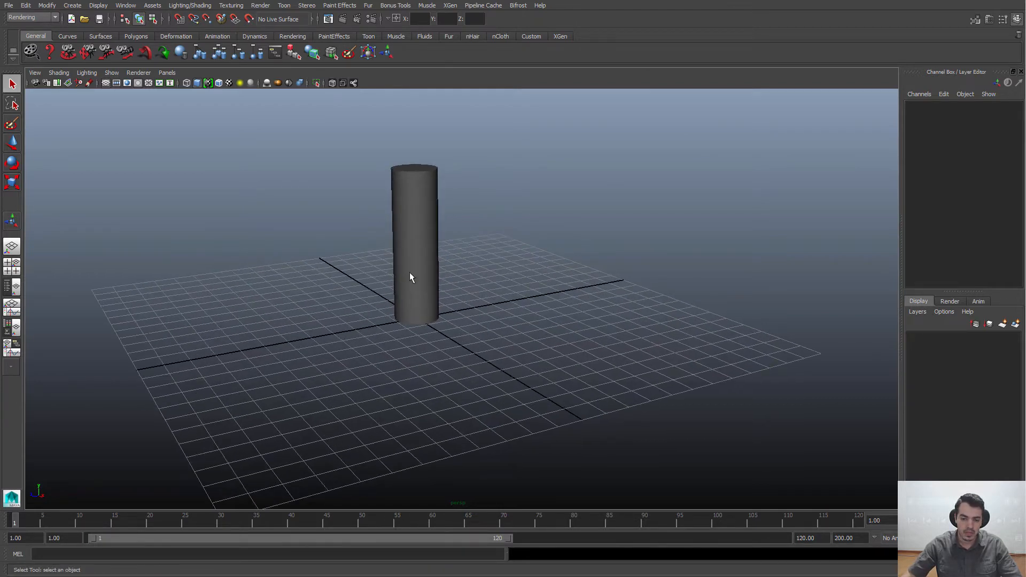
click(410, 271)
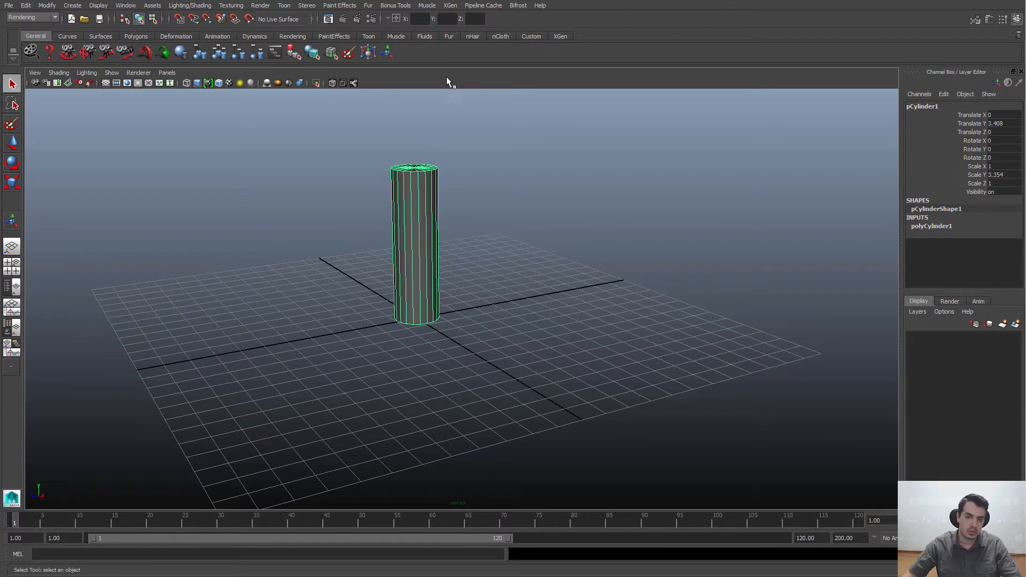
click(96, 5)
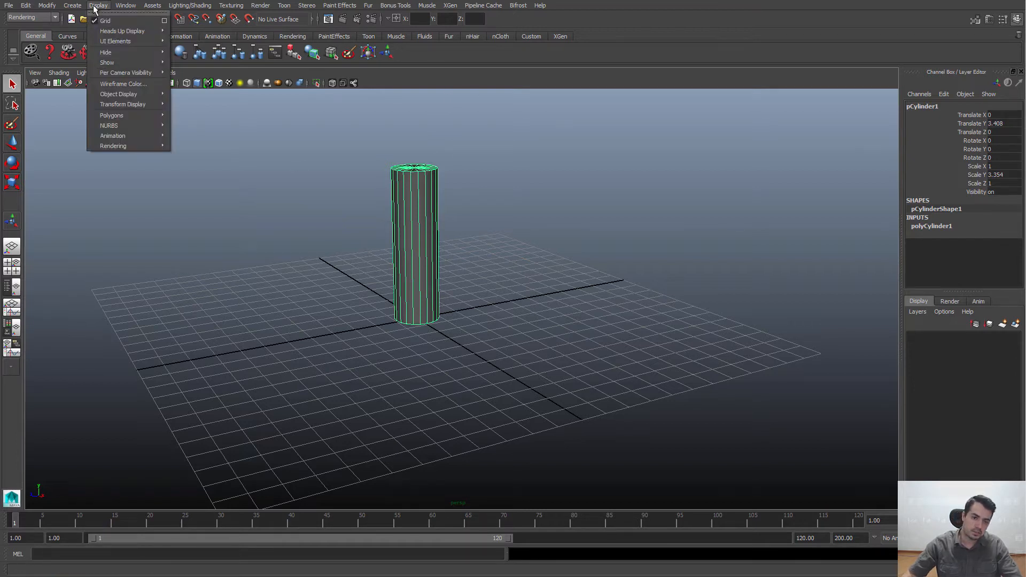
mouse_move(118, 100)
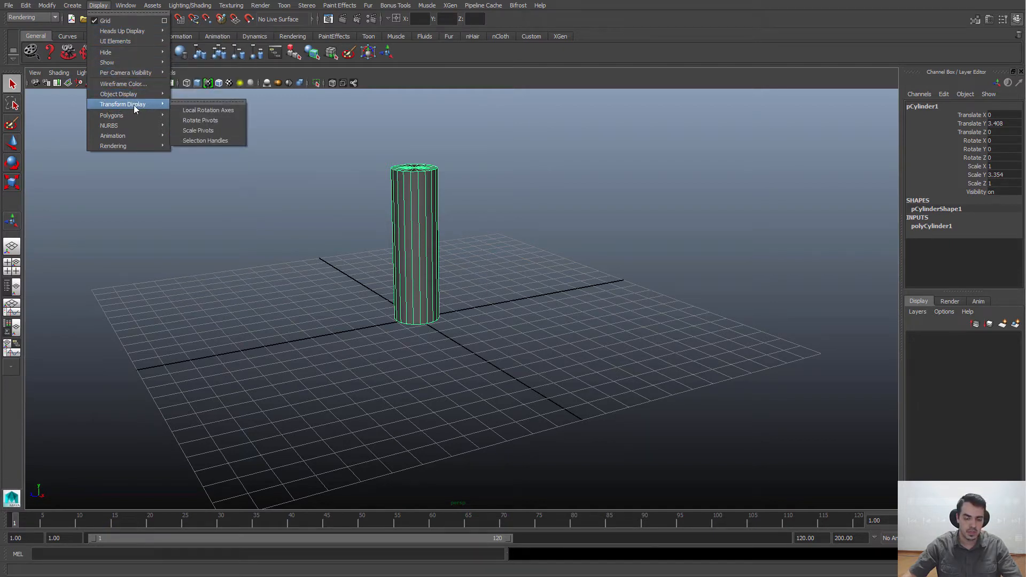
click(221, 102)
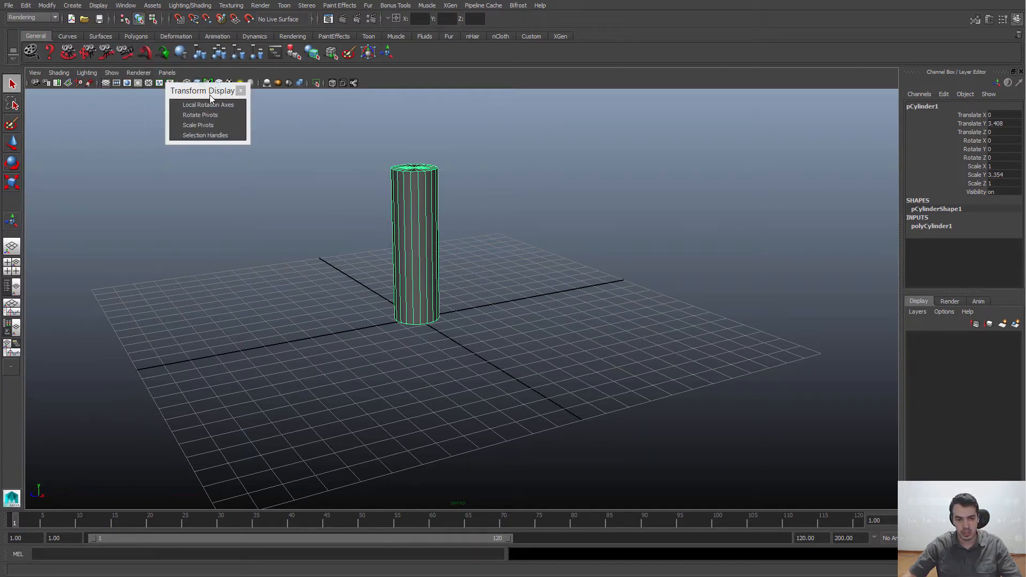
drag(210, 94, 86, 130)
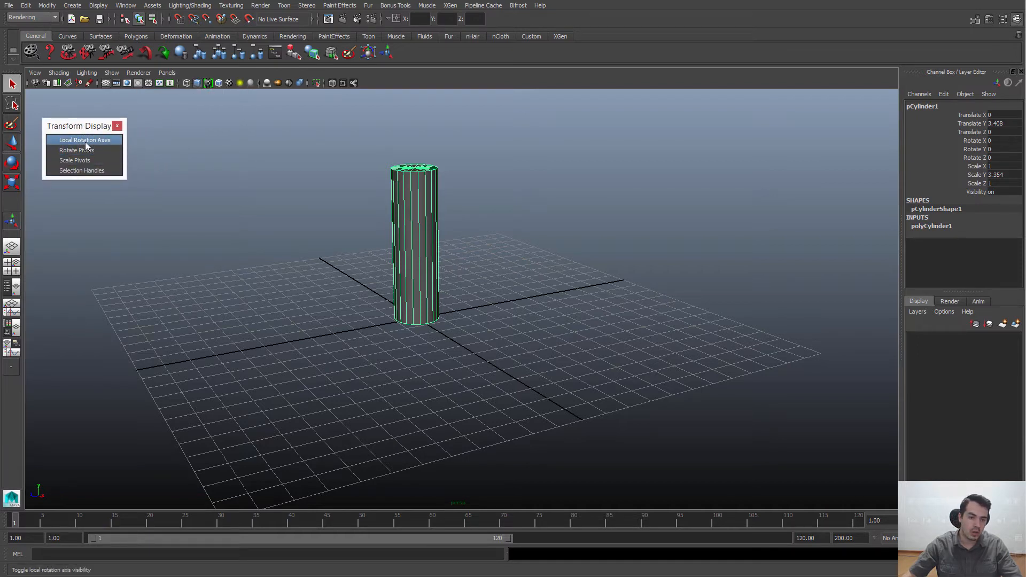
click(95, 140)
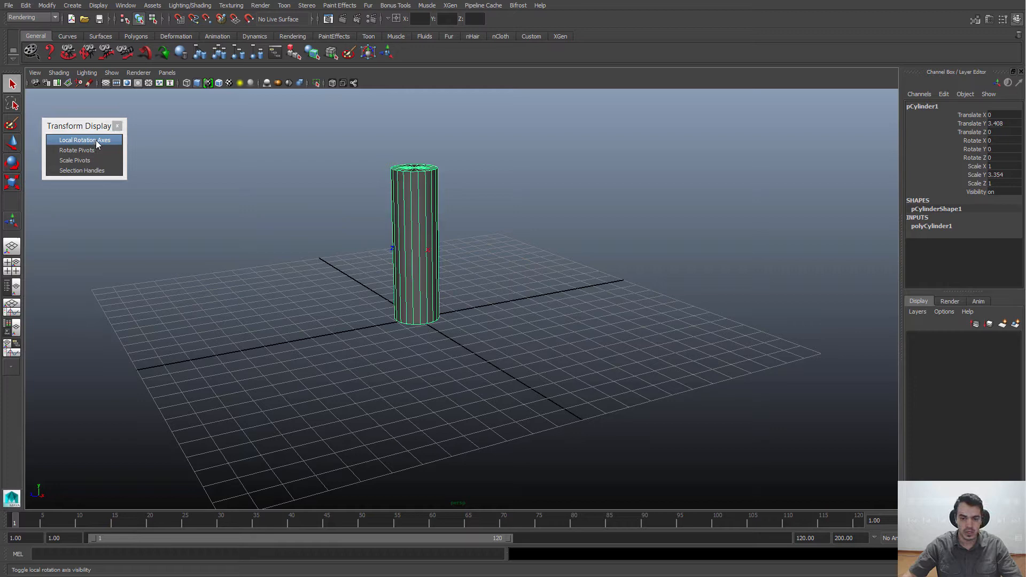
click(314, 190)
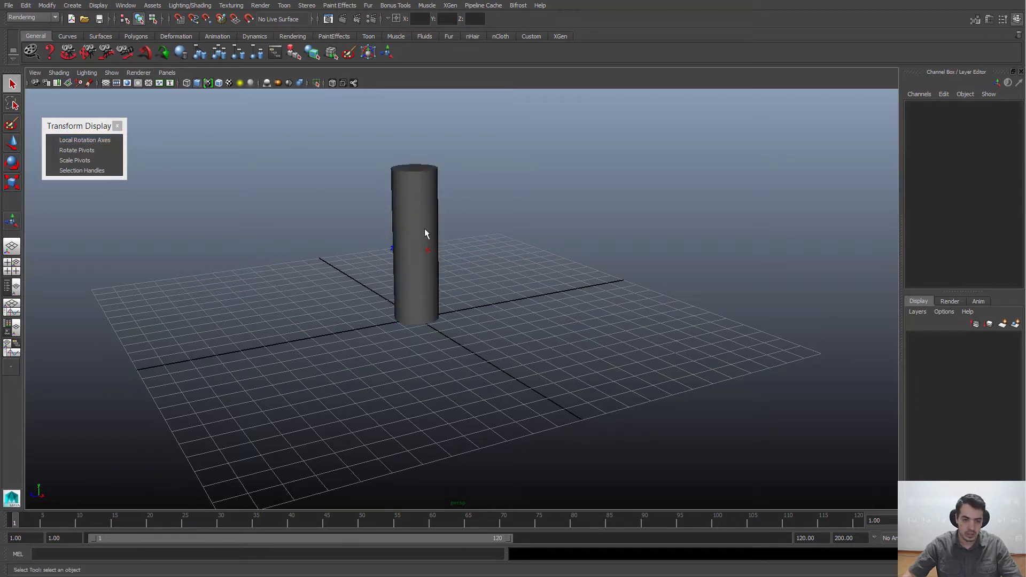
Switch the viewport to wireframe display with the cylinder deselected
scroll(395, 270, up, 2)
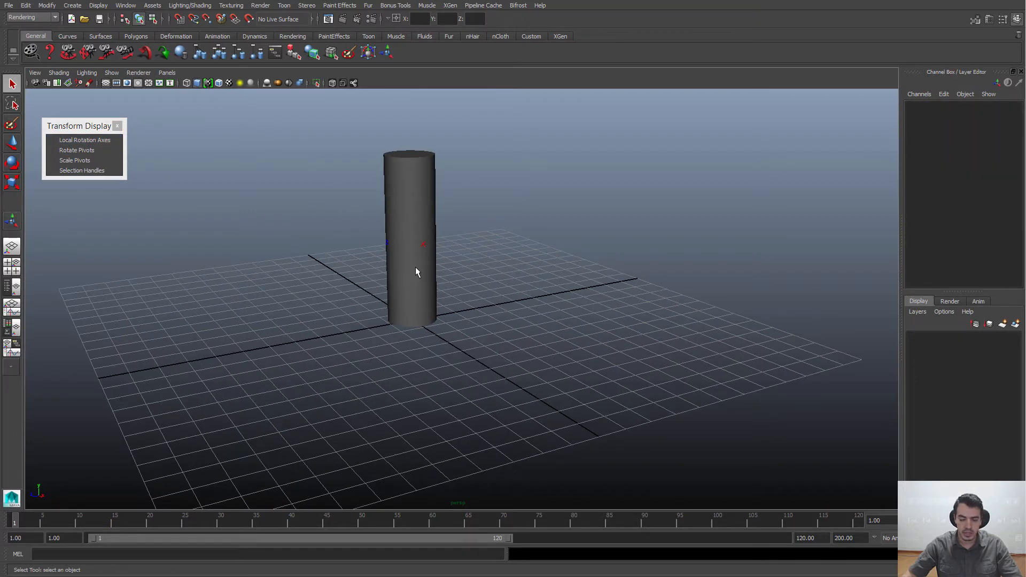
click(416, 270)
click(462, 266)
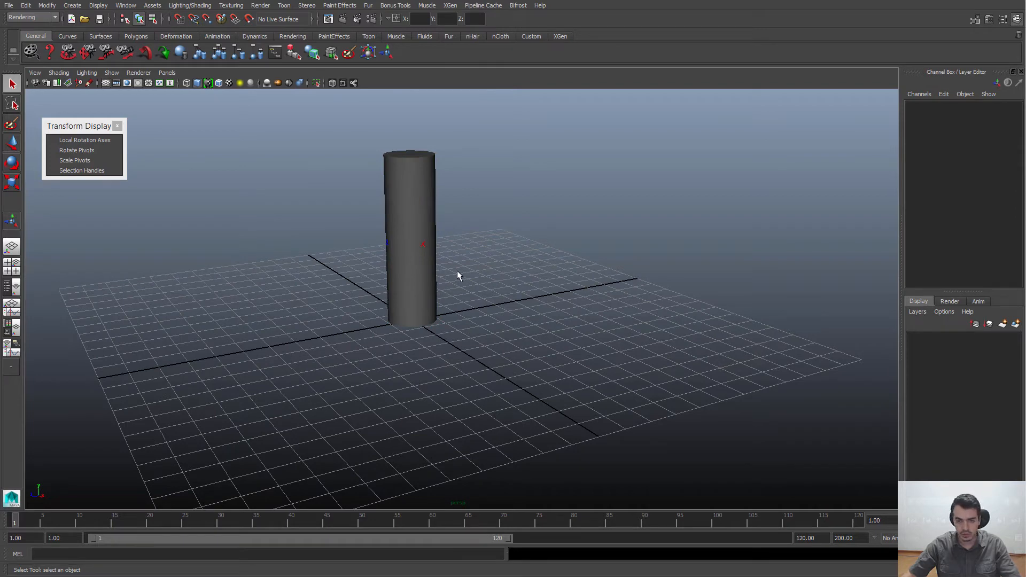
key(4)
alt+drag(431, 245, 414, 254)
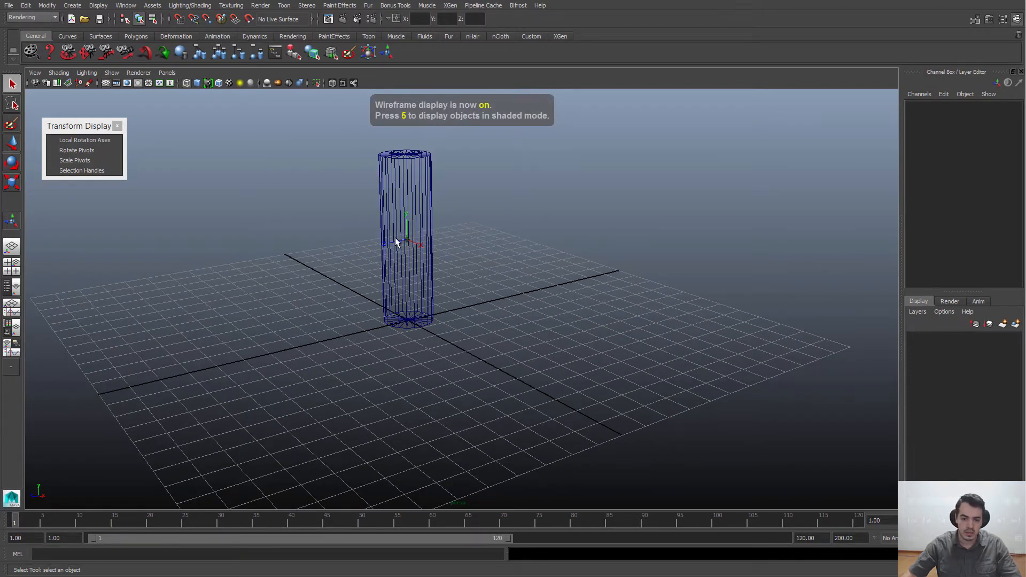
Try the Legacy Default Viewport renderer and switch back to Viewport 2.0
click(137, 72)
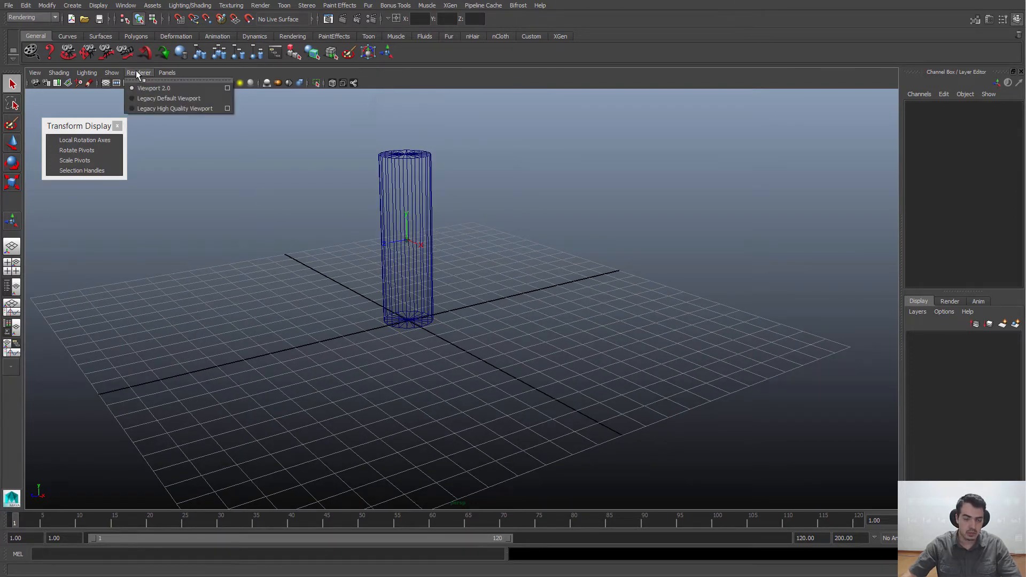
click(143, 98)
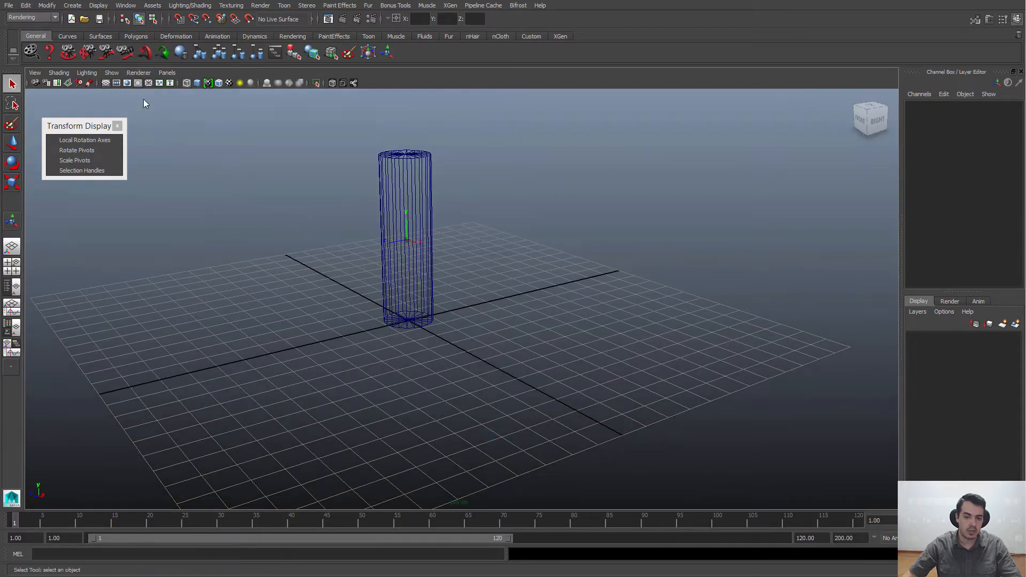
click(141, 73)
click(153, 88)
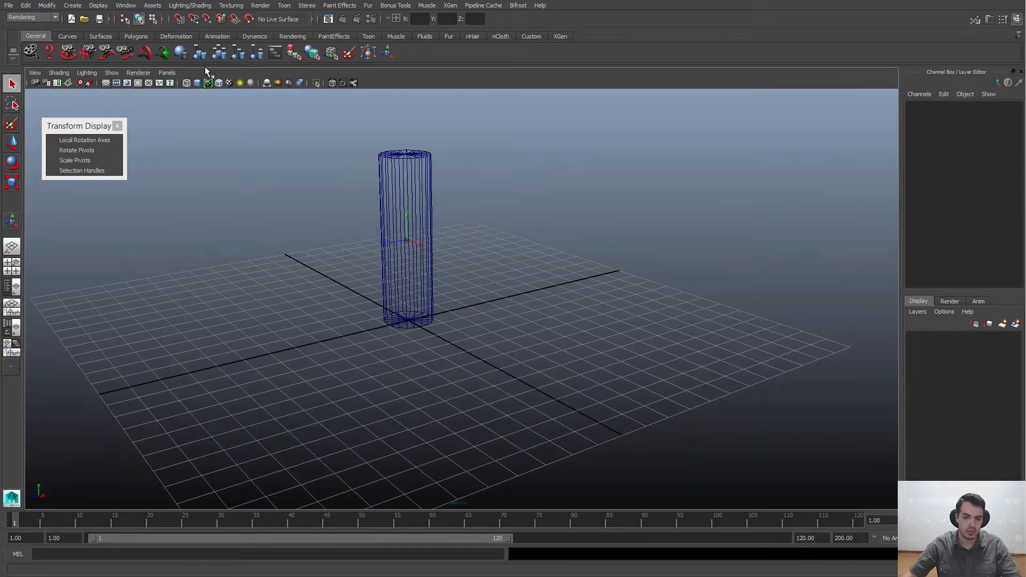
Examine the cylinder's local rotation axes inside the wireframe and compare them with the world axis indicator
alt+drag(550, 257, 480, 229)
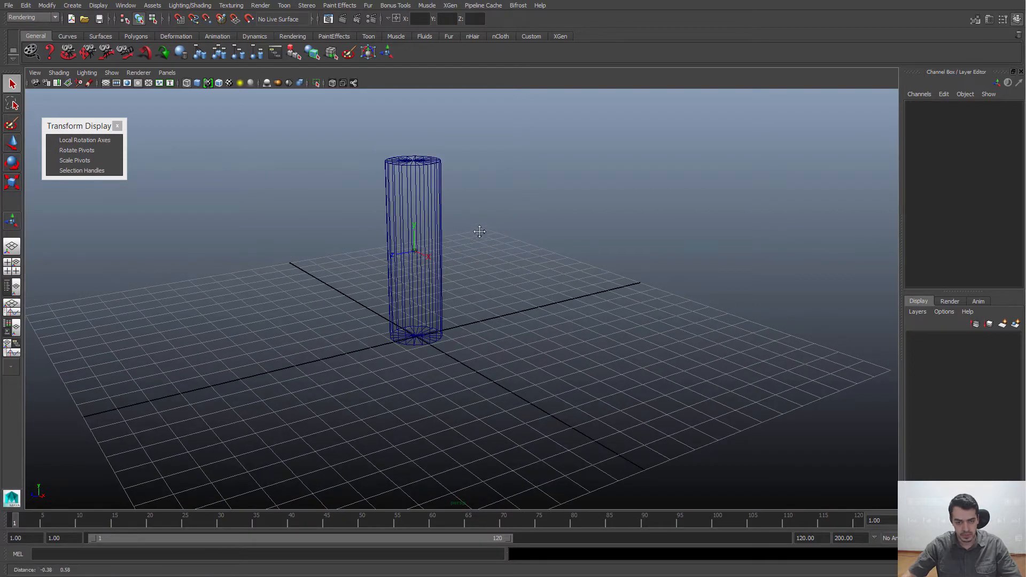
alt+drag(388, 211, 396, 282)
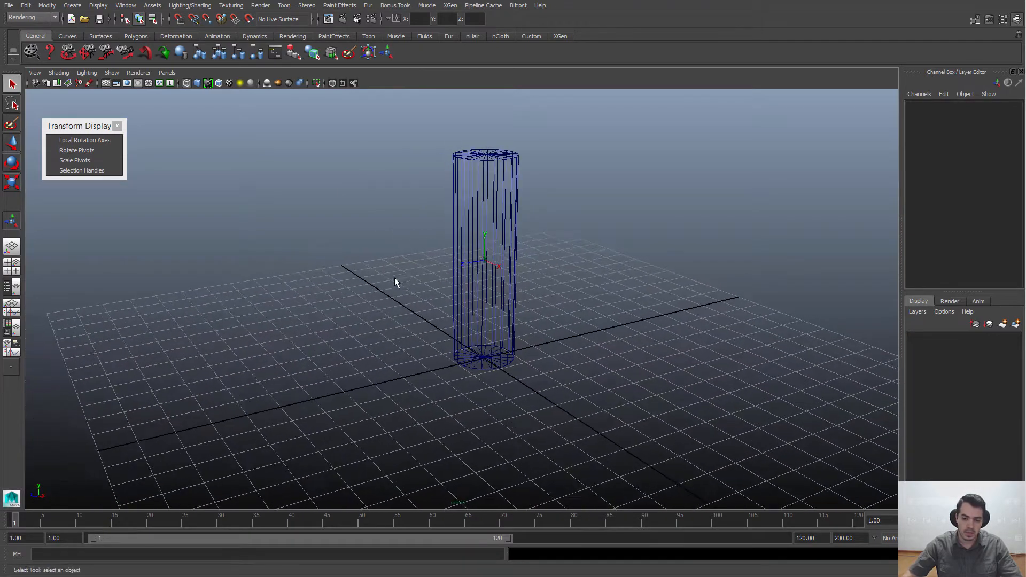
click(516, 179)
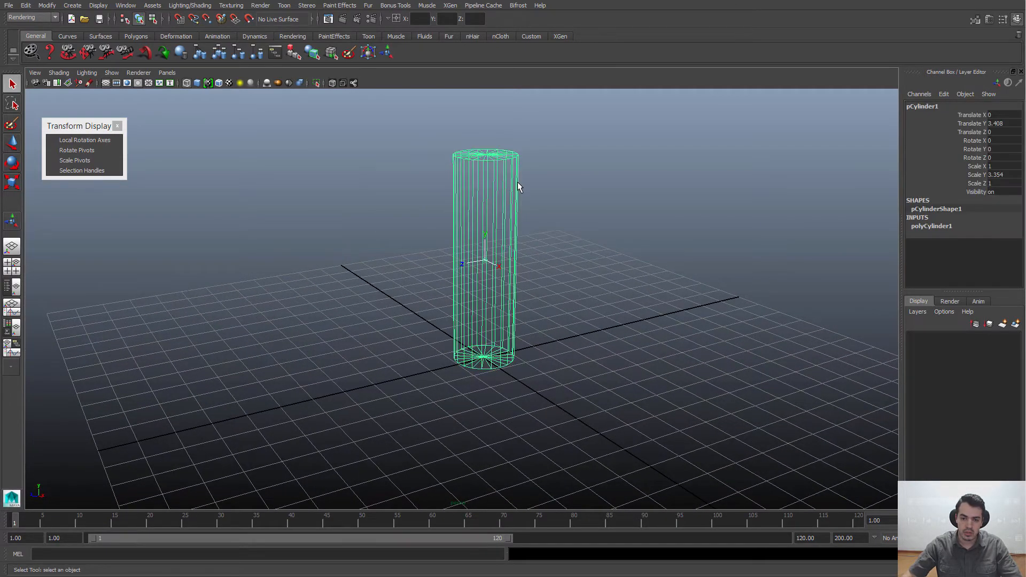
click(526, 227)
alt+right_drag(517, 233, 486, 247)
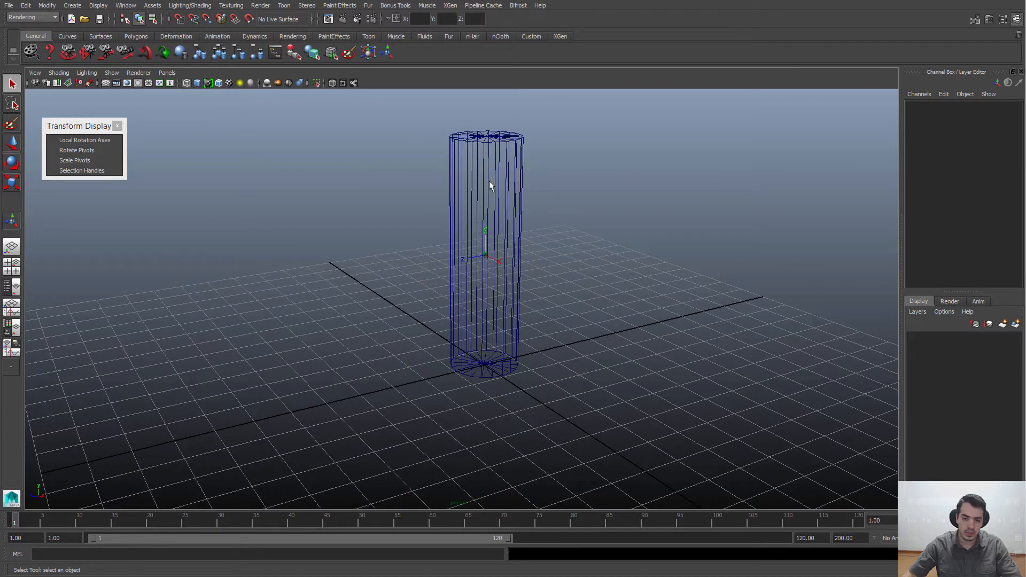
alt+drag(491, 231, 485, 243)
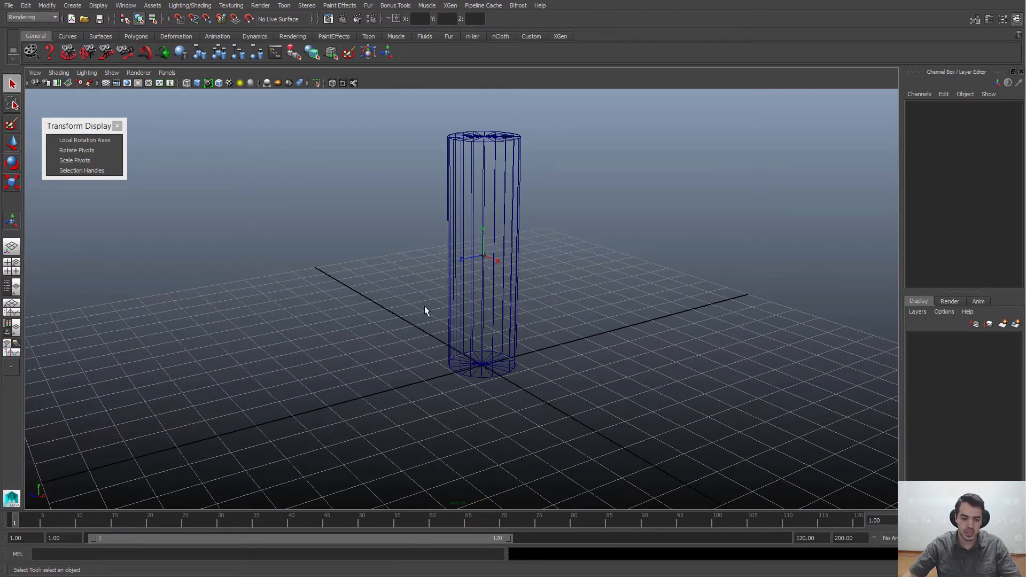
alt+drag(425, 311, 395, 321)
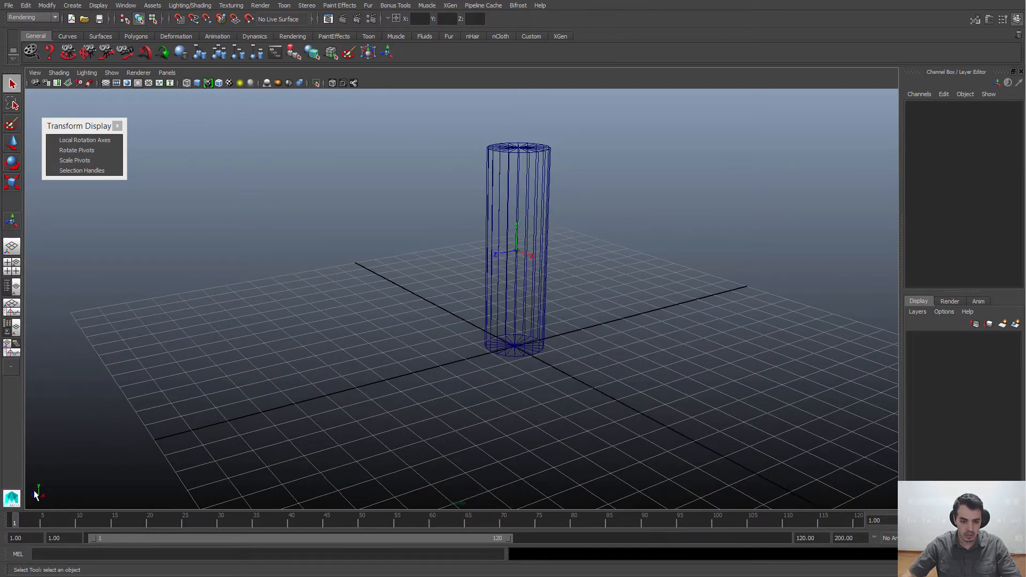
alt+drag(193, 447, 496, 222)
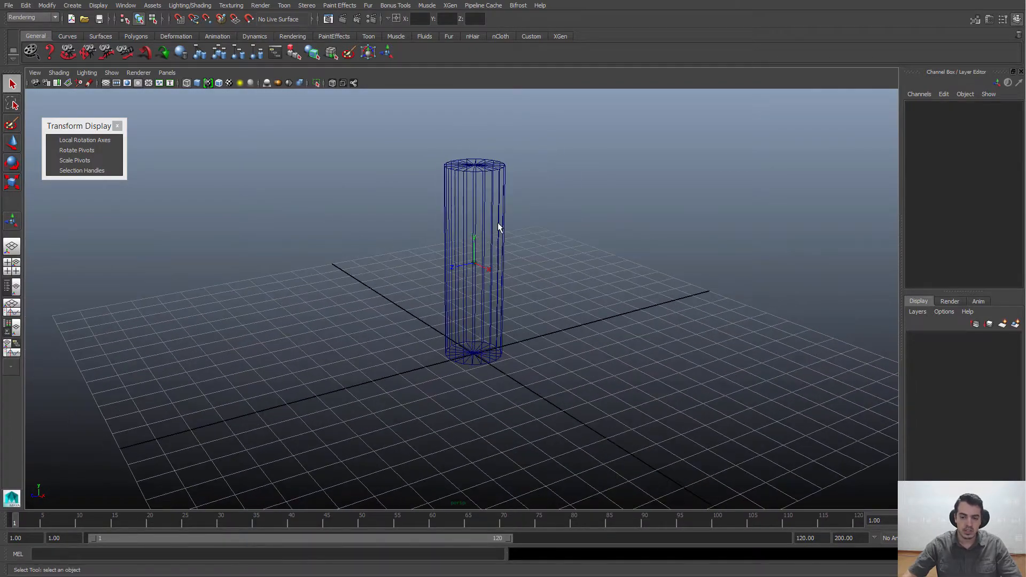
Examine the upright cylinder's local rotation axes in wireframe, both selected and deselected and from several angles
click(475, 261)
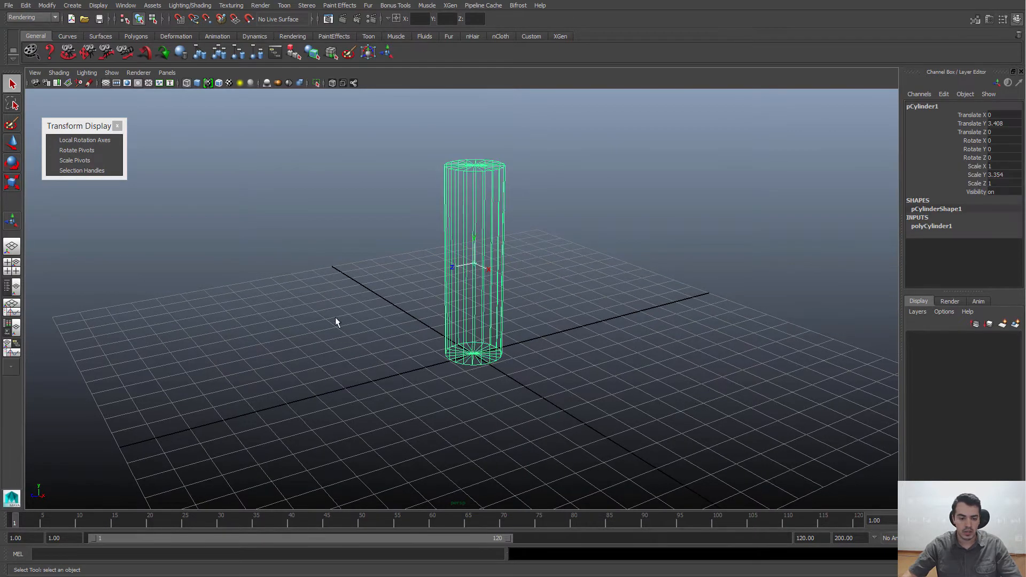
click(492, 233)
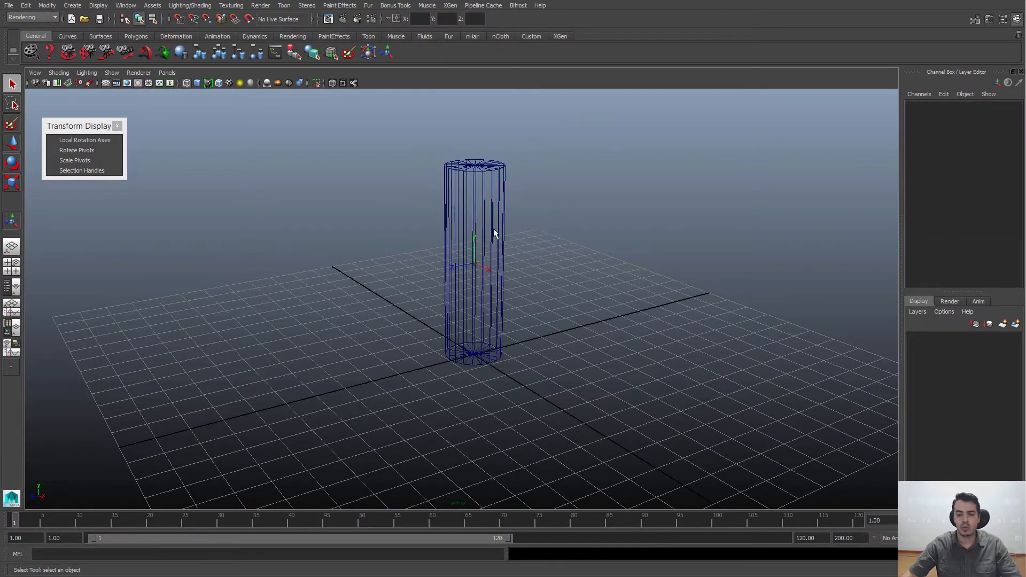
click(477, 262)
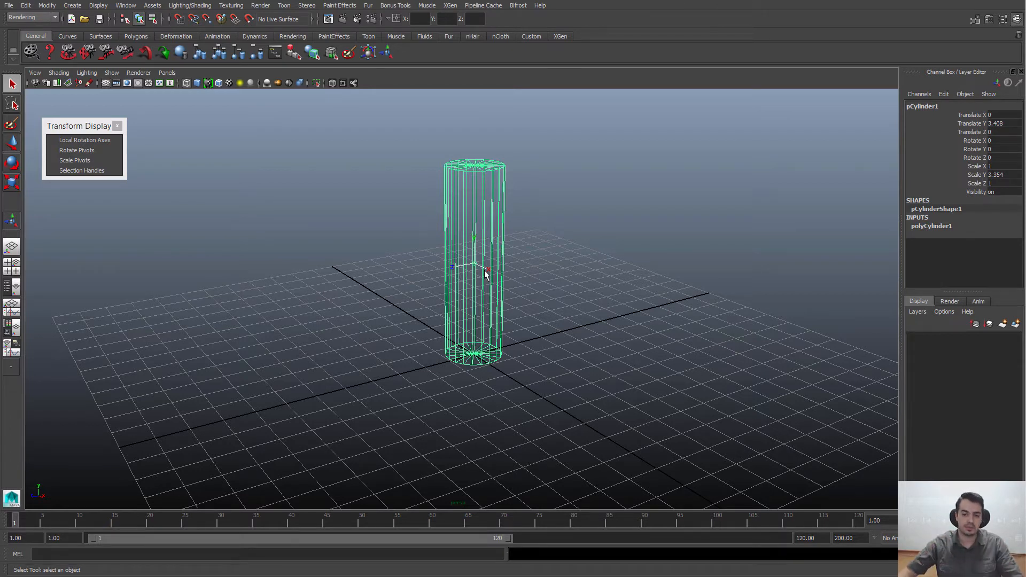
click(486, 202)
click(503, 203)
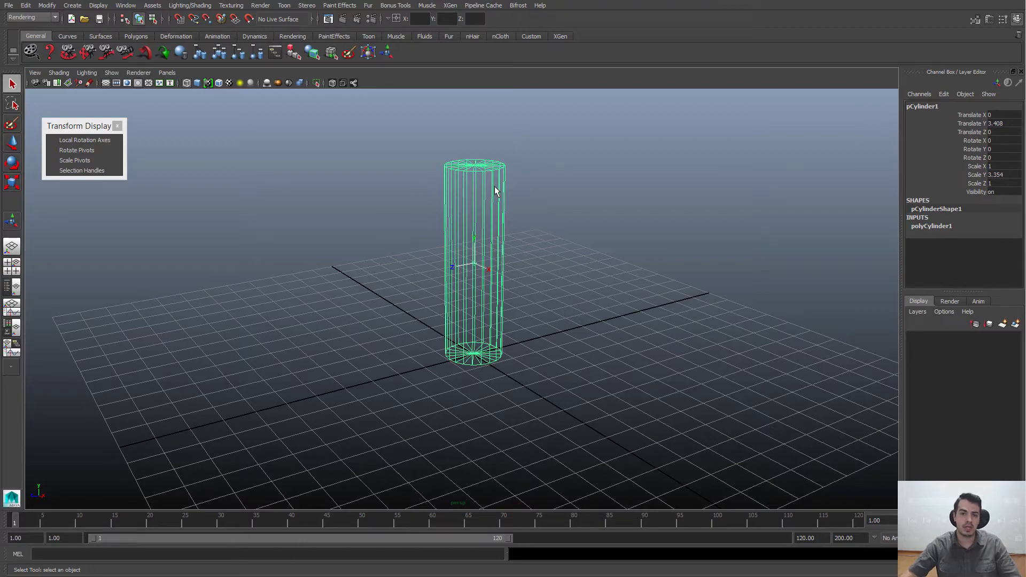
alt+drag(474, 256, 458, 247)
alt+right_drag(458, 247, 520, 305)
alt+drag(519, 304, 540, 315)
alt+right_drag(540, 315, 553, 312)
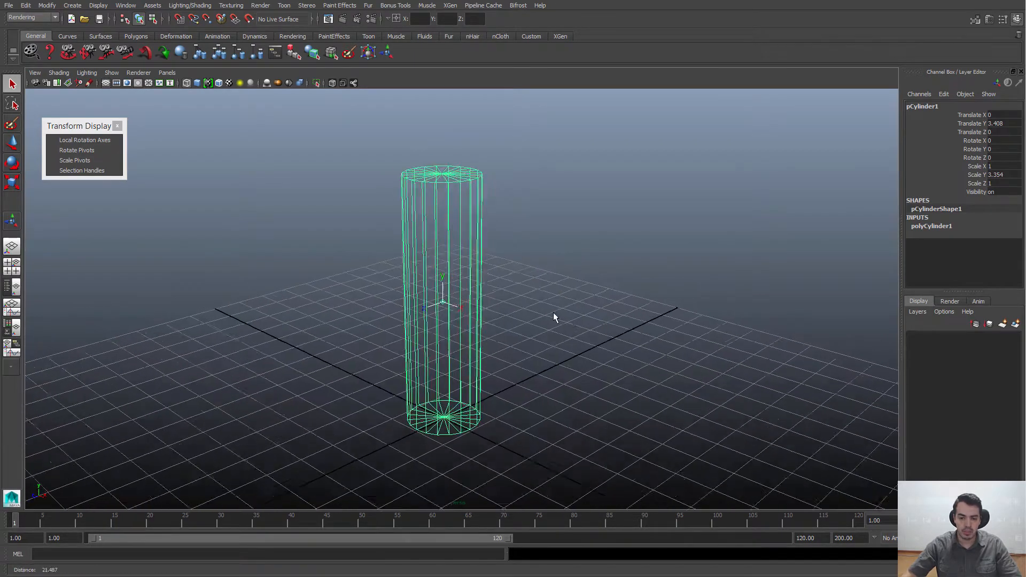
alt+drag(553, 312, 464, 203)
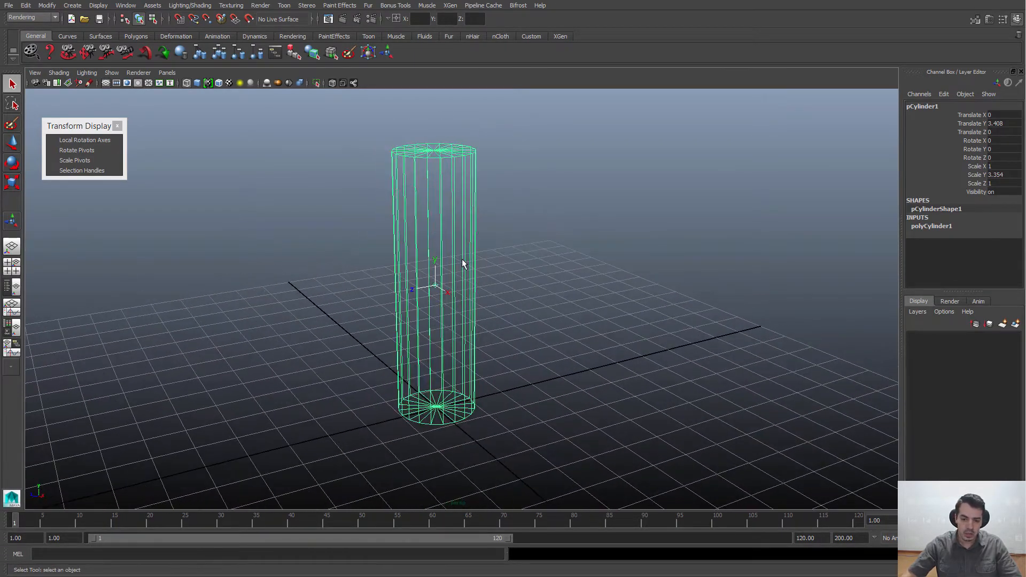
Rotate the cylinder freely out of its upright position to about X 118.5, Y -130.3, Z -215 degrees
key(e)
alt+right_drag(469, 279, 434, 283)
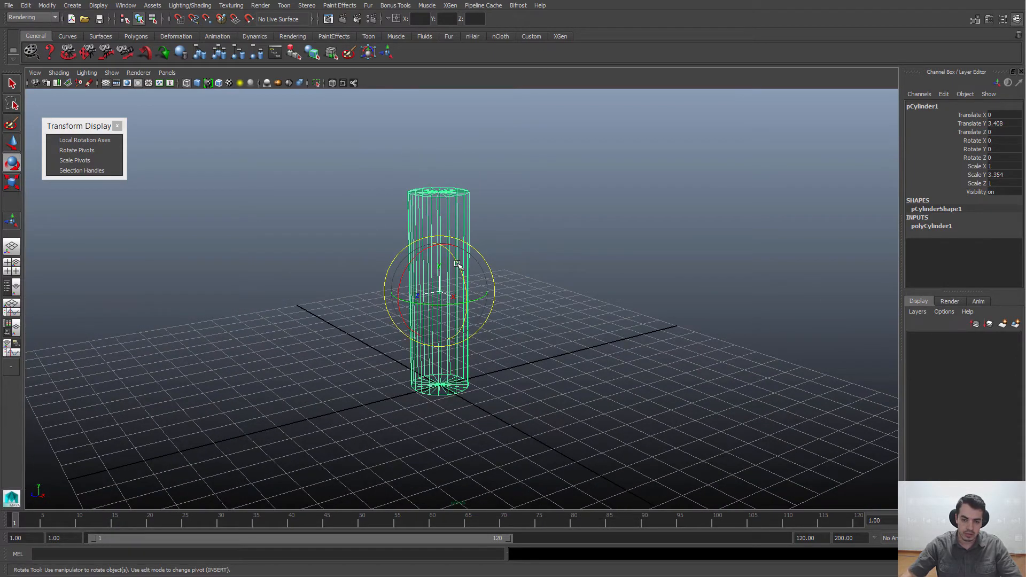
drag(455, 261, 461, 296)
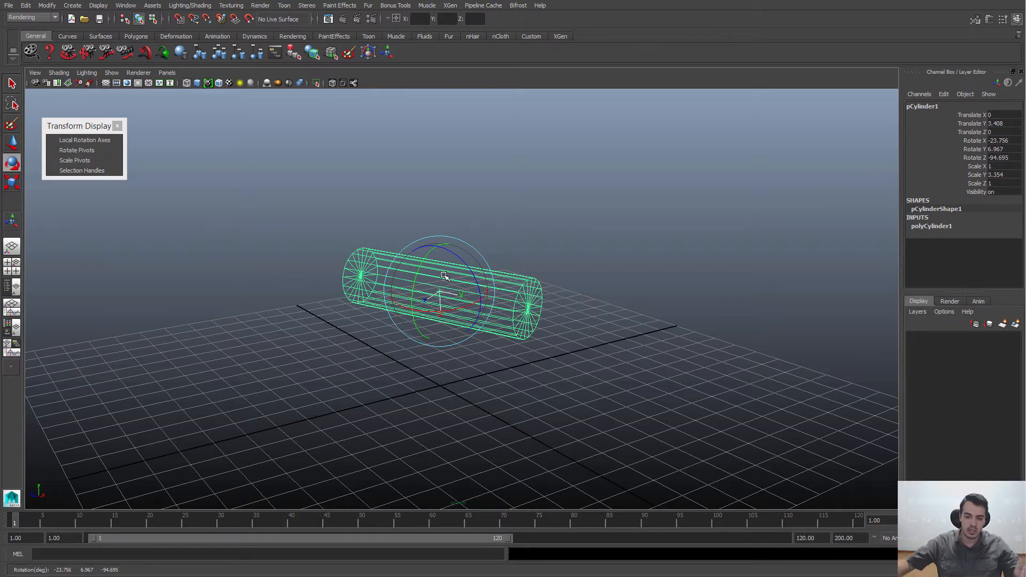
drag(432, 246, 465, 310)
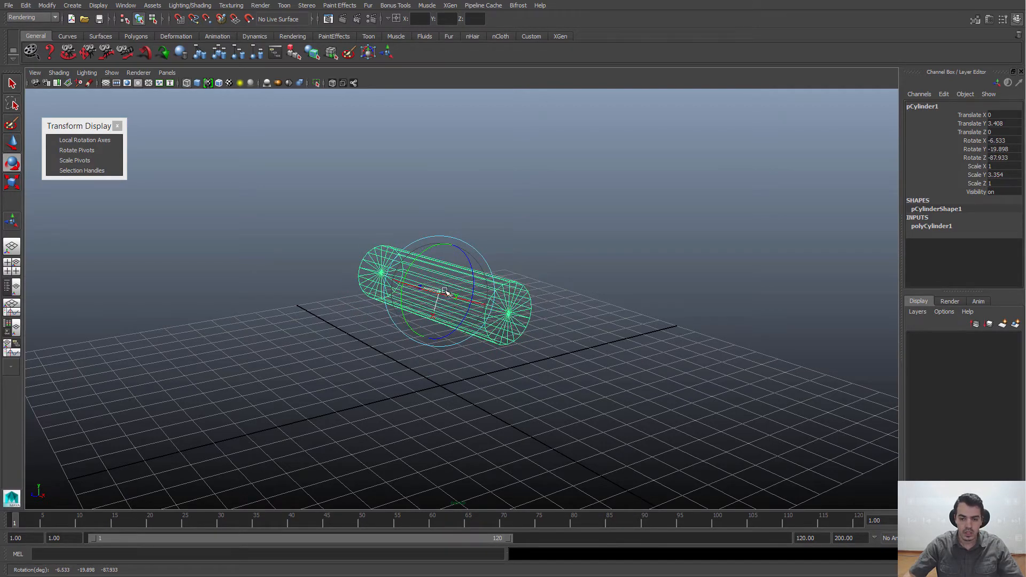
alt+drag(418, 288, 462, 299)
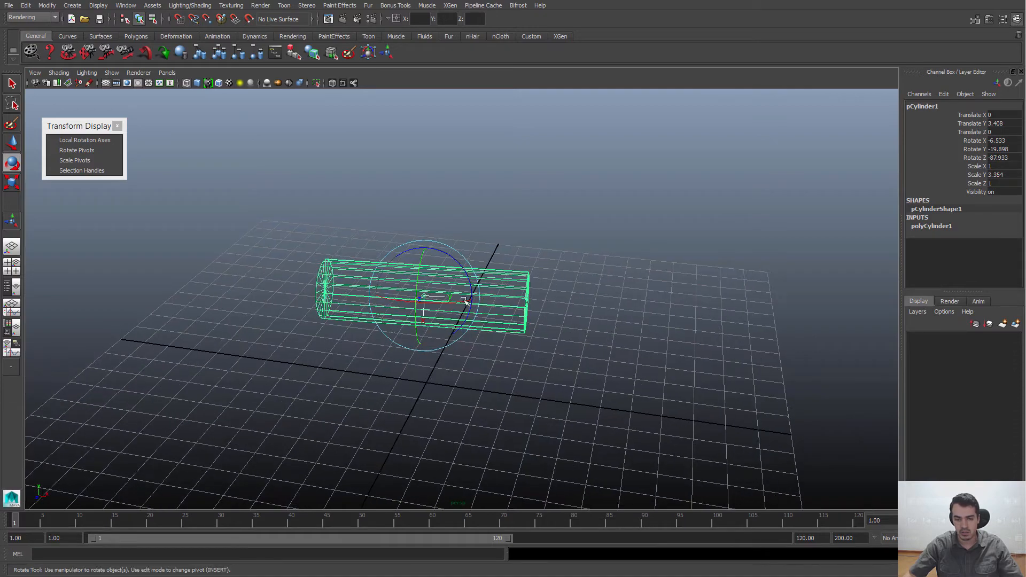
alt+drag(488, 303, 373, 289)
mouse_move(447, 271)
mouse_down()
mouse_move(470, 283)
mouse_move(431, 273)
mouse_move(463, 297)
mouse_move(406, 289)
mouse_move(446, 268)
mouse_up()
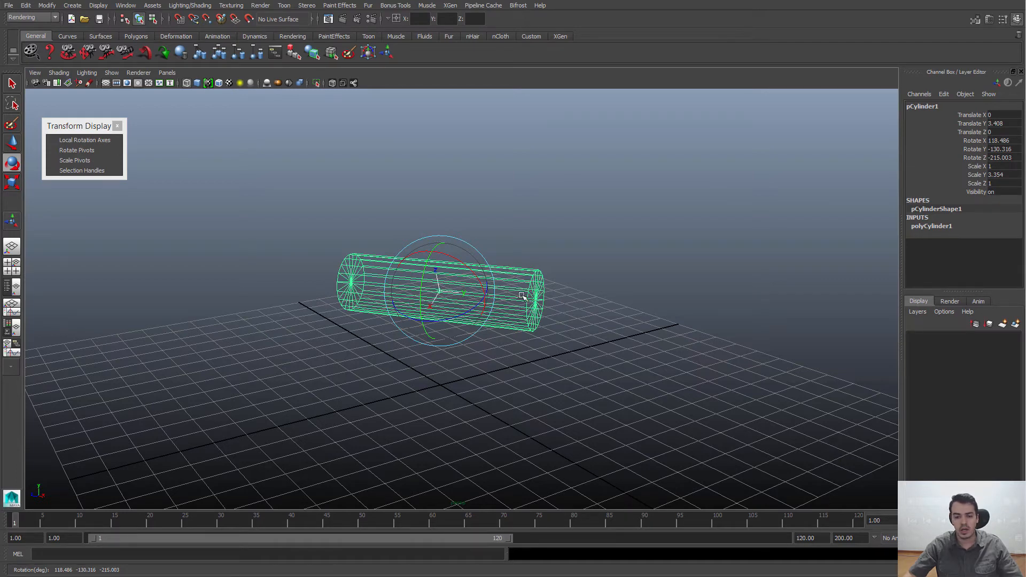
Switch the viewport to shaded display and rotate the cylinder to about X 78, Y -205.7, Z -140 degrees
alt+drag(522, 296, 529, 291)
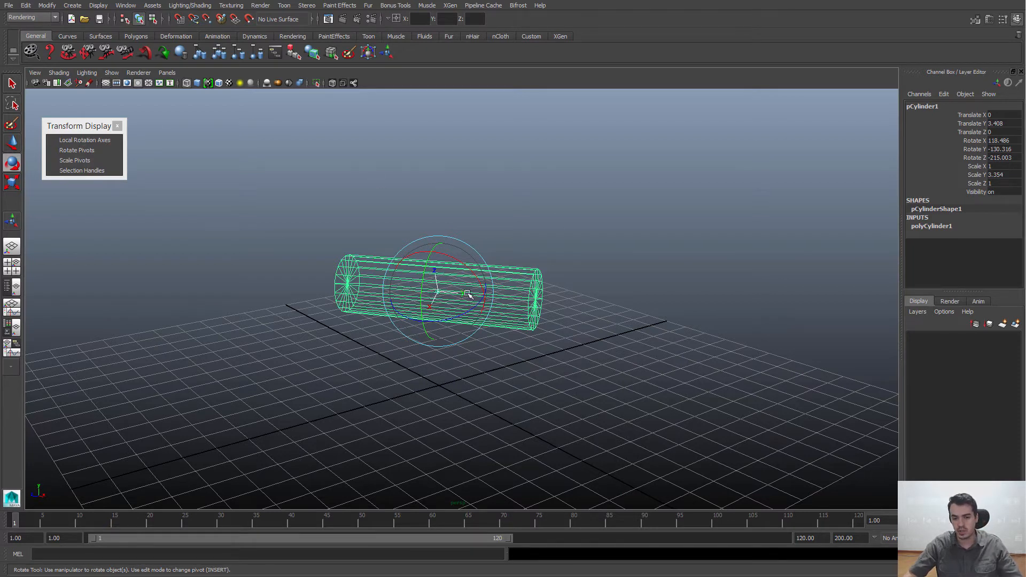
alt+drag(591, 310, 517, 338)
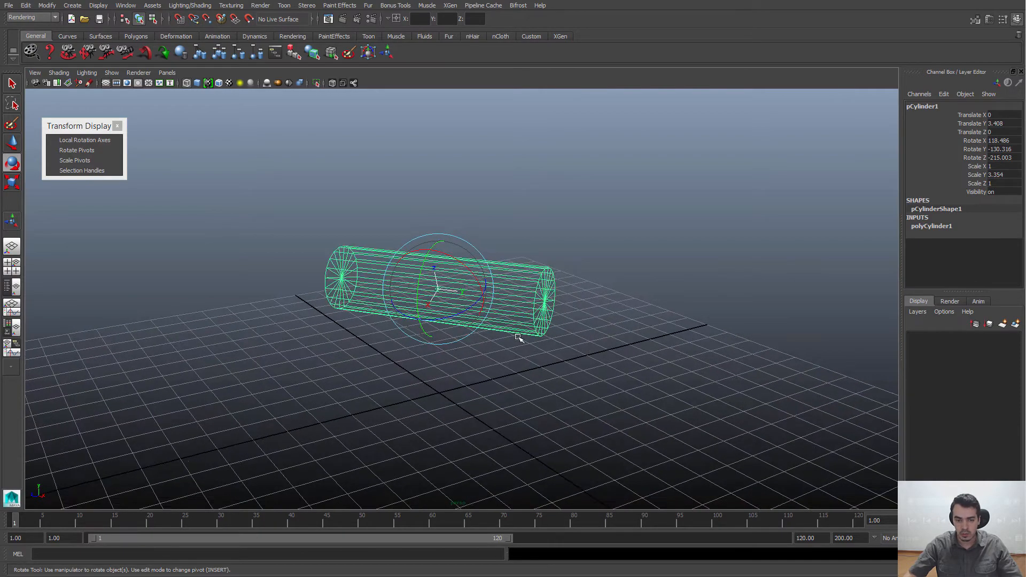
alt+drag(396, 273, 389, 241)
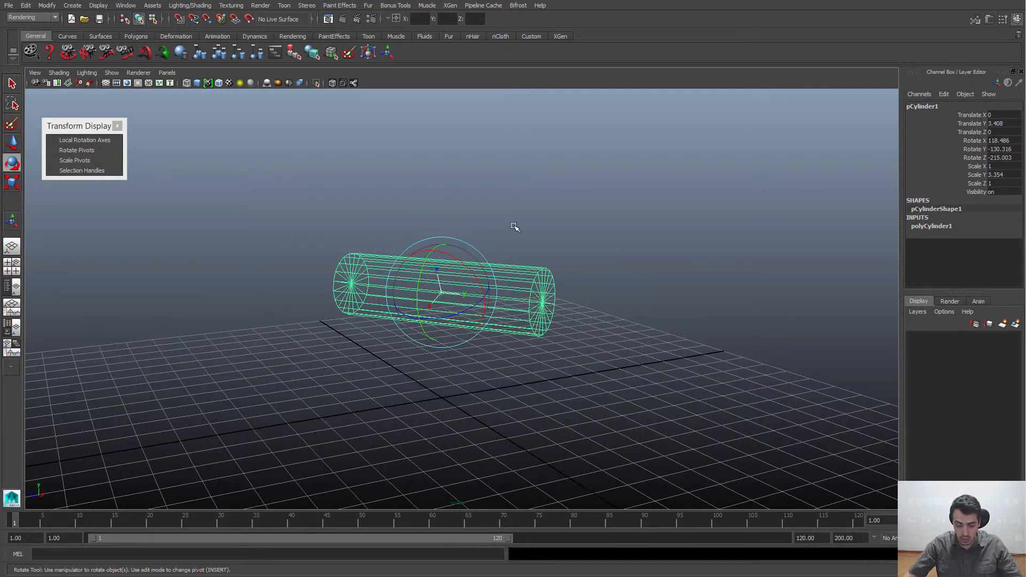
alt+drag(501, 239, 512, 273)
key(5)
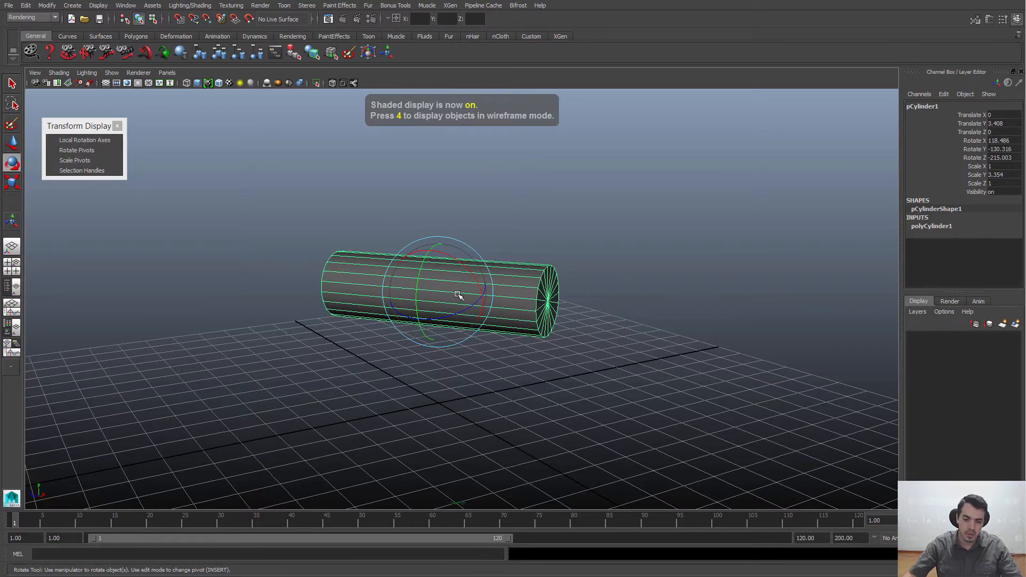
drag(454, 280, 527, 314)
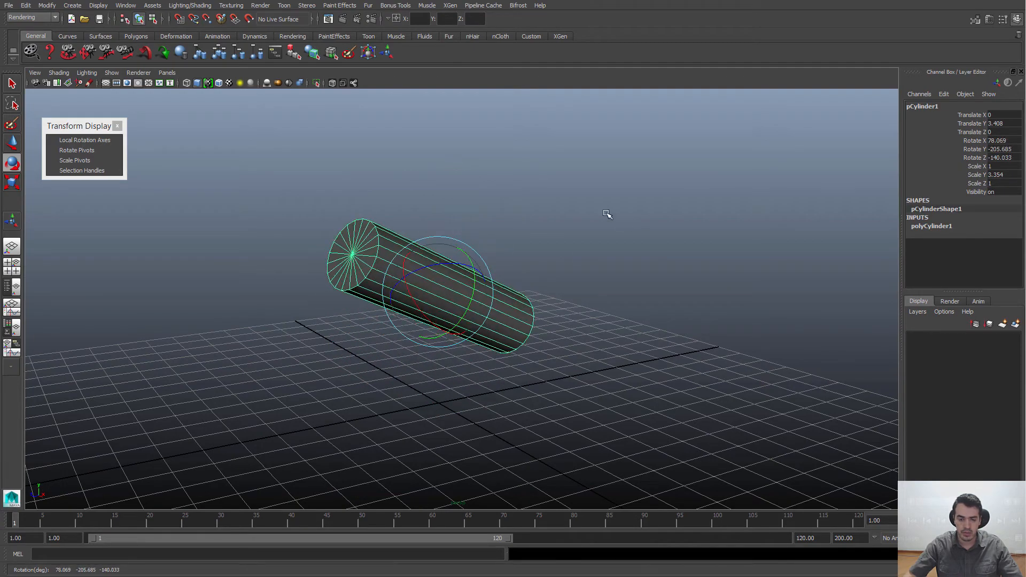
alt+right_drag(609, 213, 528, 221)
alt+drag(528, 221, 539, 225)
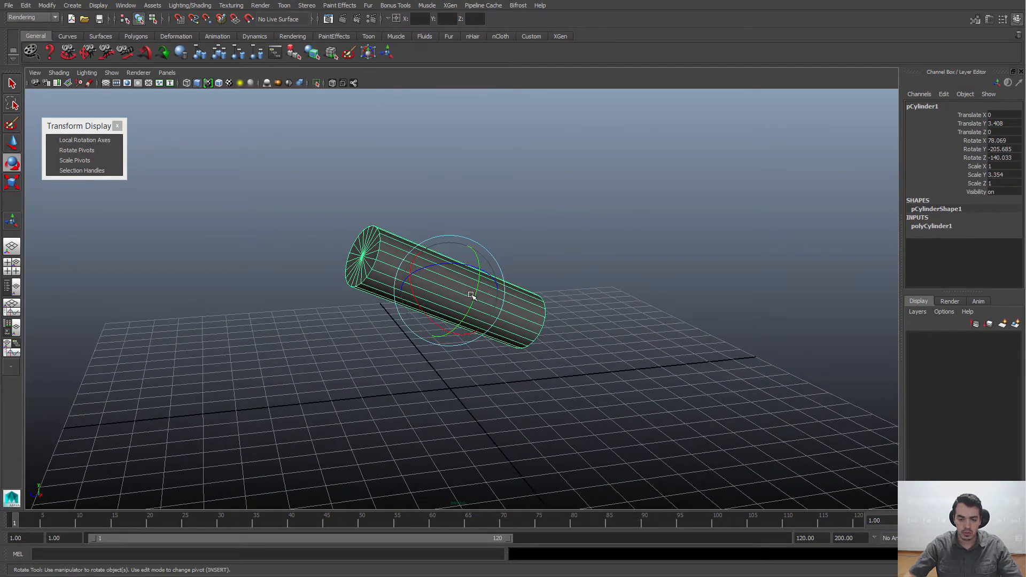
Rotate the cylinder further to about X 90.5, Y -242.6, Z -145.9 degrees and activate the Move tool
key(w)
alt+drag(572, 277, 454, 274)
key(e)
key(w)
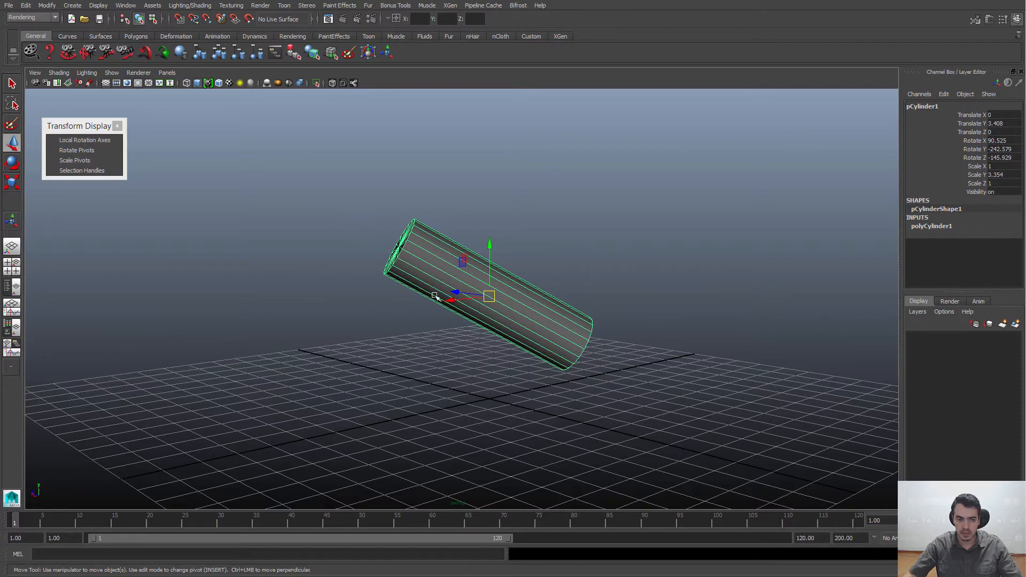
Mark the tilted cylinder's lengthwise direction with a temporary yellow screen arrow and clear it
alt+middle_drag(435, 295, 510, 365)
alt+right_drag(630, 373, 555, 372)
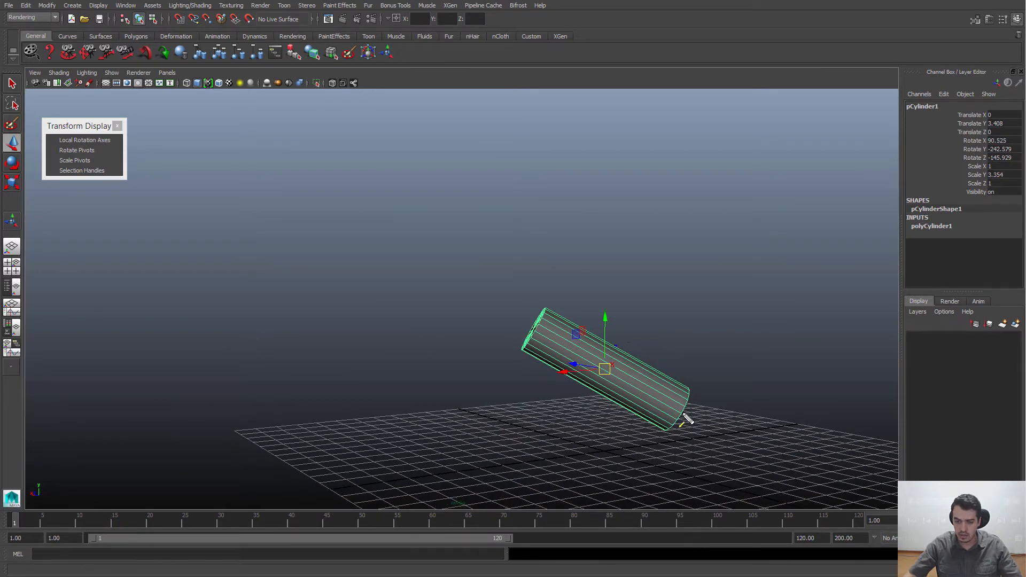
mouse_move(682, 413)
mouse_down()
mouse_move(405, 265)
mouse_move(274, 176)
mouse_move(142, 120)
mouse_up()
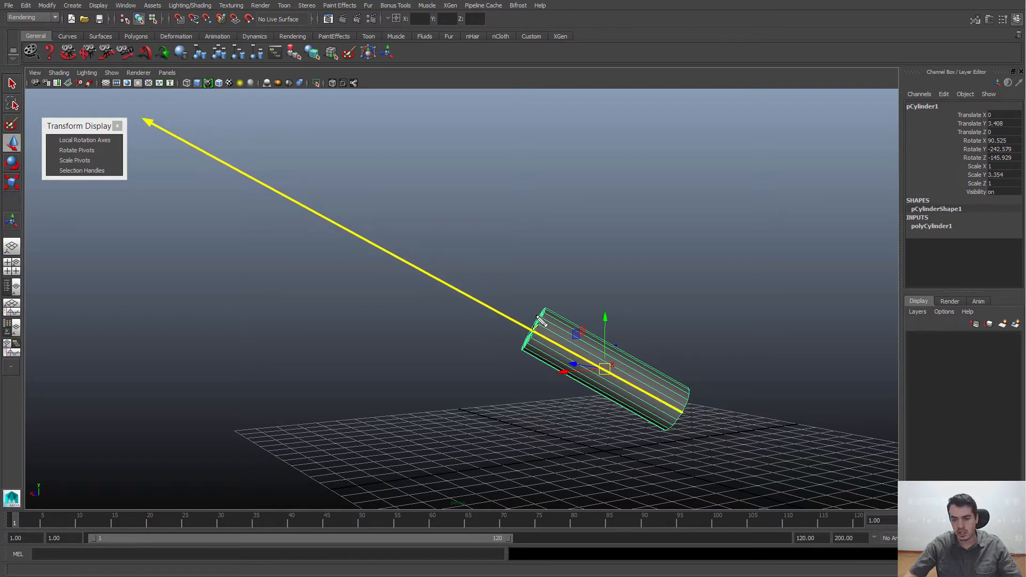
drag(511, 325, 509, 330)
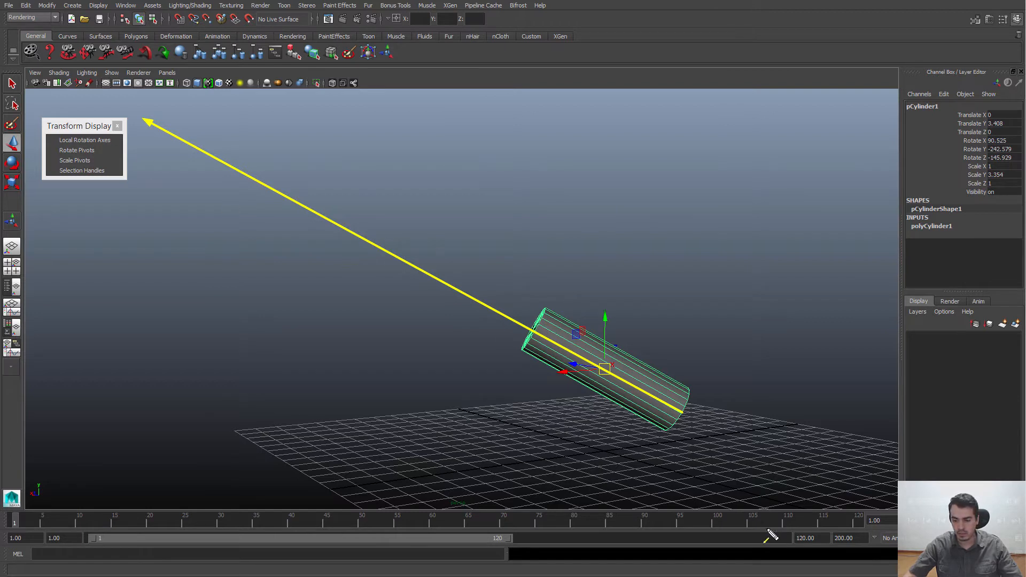
key(Escape)
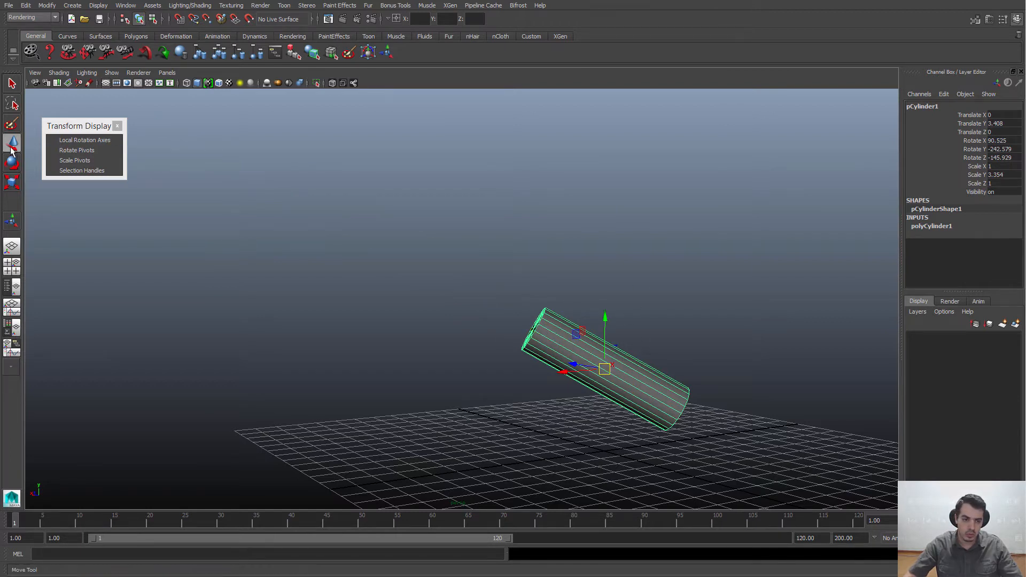
Try moving the tilted cylinder along the world axes and undo the moves
mouse_move(616, 358)
alt+mouse_down()
mouse_move(686, 362)
mouse_move(609, 368)
mouse_move(680, 367)
mouse_move(623, 367)
alt+mouse_up()
alt+right_drag(623, 367, 617, 380)
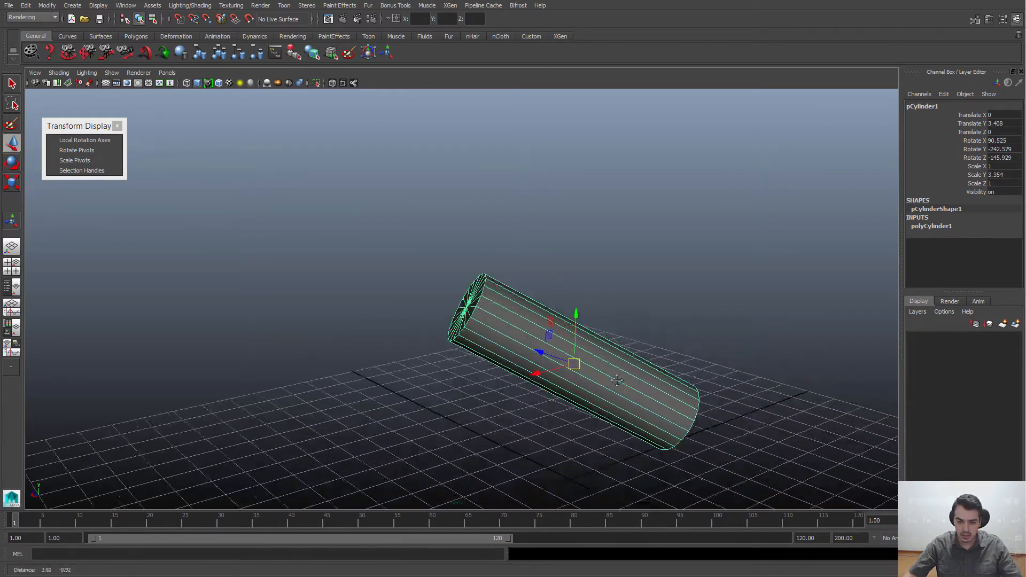
alt+drag(505, 369, 419, 343)
alt+right_drag(419, 343, 407, 355)
drag(499, 316, 456, 303)
key(ctrl+z)
drag(476, 338, 196, 299)
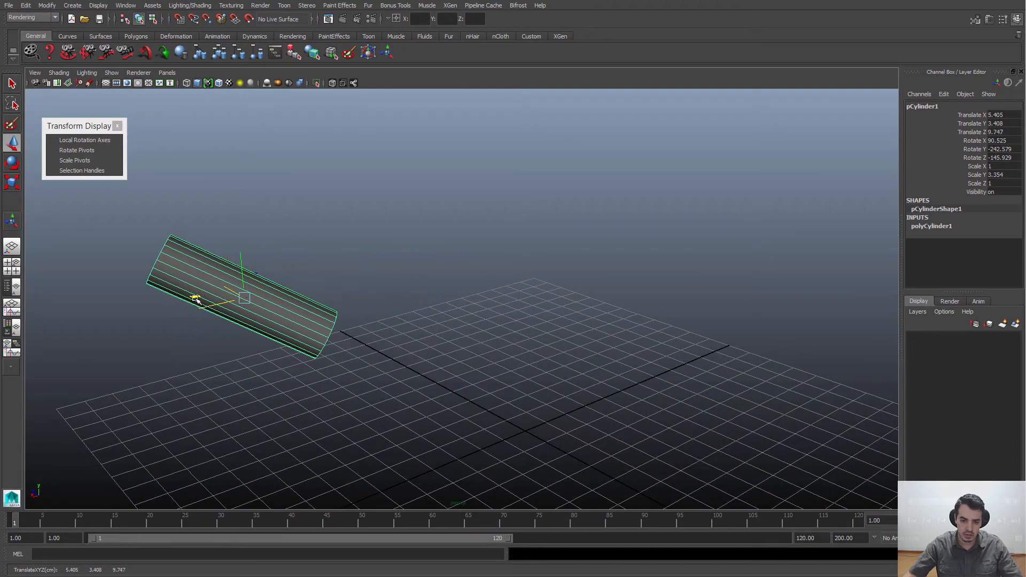
key(ctrl+z)
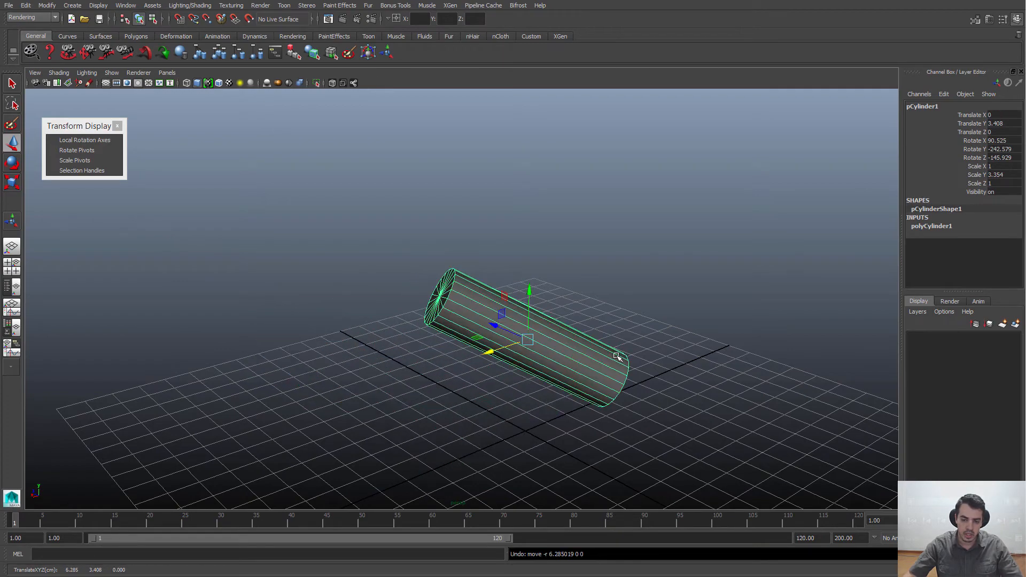
Compare the tilted cylinder's local rotation axes with the world axes in wireframe display with the cylinder deselected
alt+drag(617, 357, 303, 357)
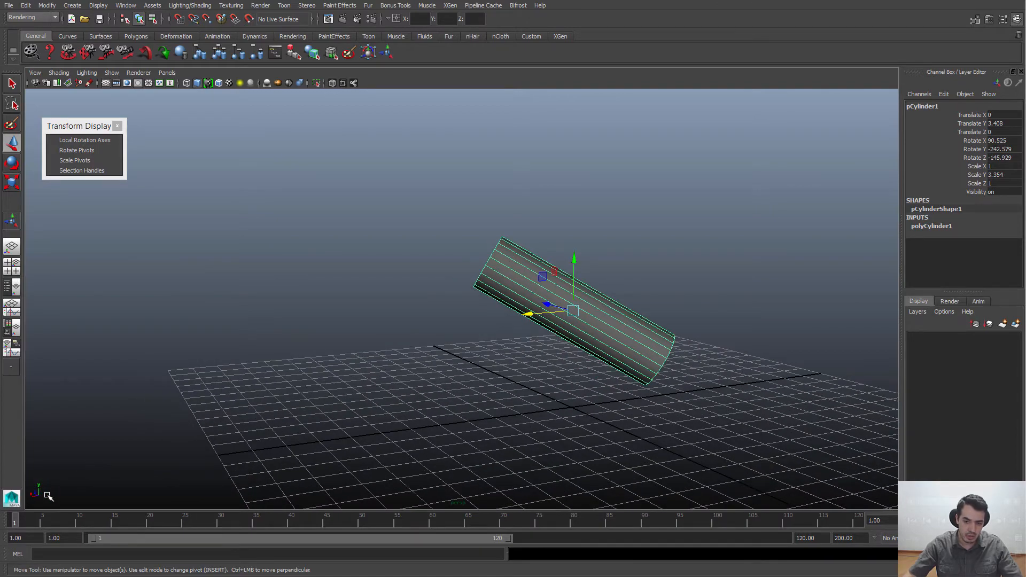
alt+drag(359, 303, 362, 361)
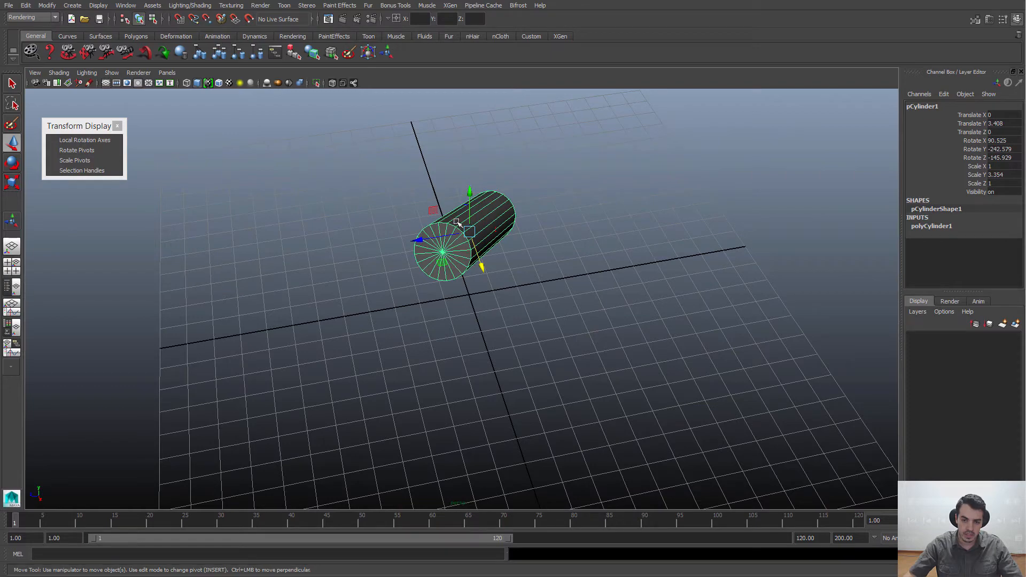
click(431, 304)
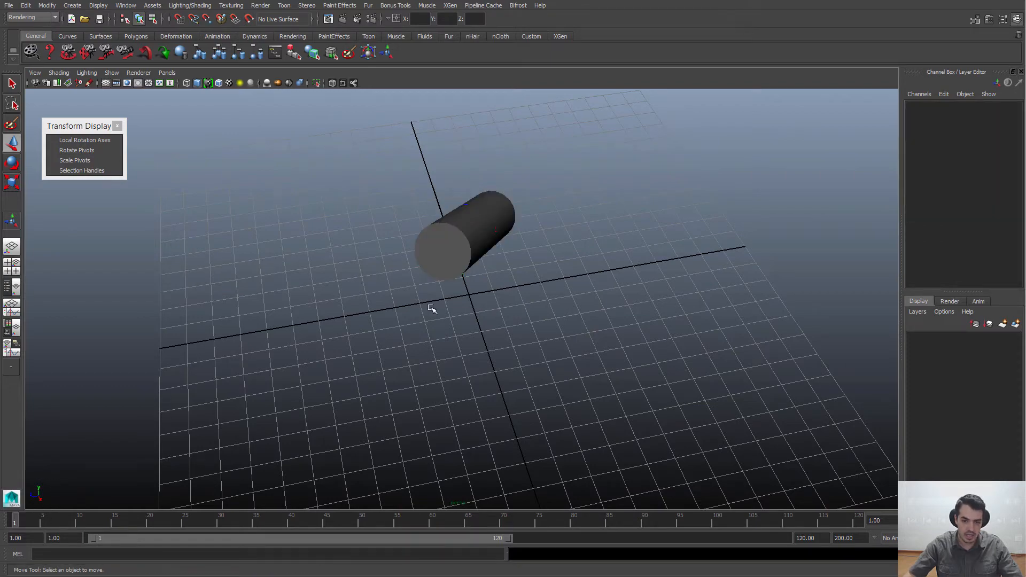
click(469, 235)
key(4)
alt+drag(469, 235, 395, 230)
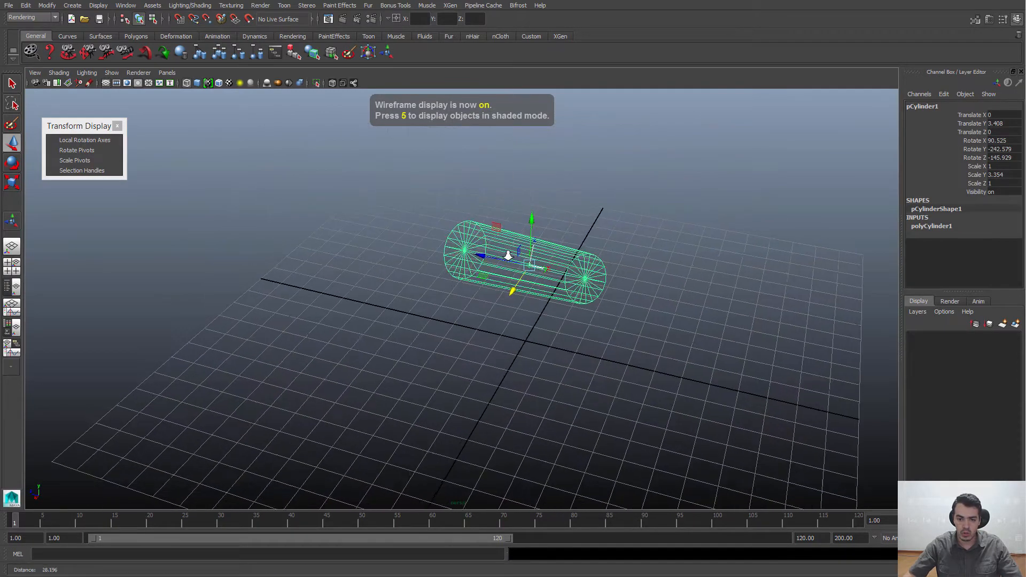
alt+right_drag(395, 229, 617, 261)
alt+middle_drag(617, 261, 471, 327)
alt+drag(471, 327, 504, 332)
click(504, 332)
key(q)
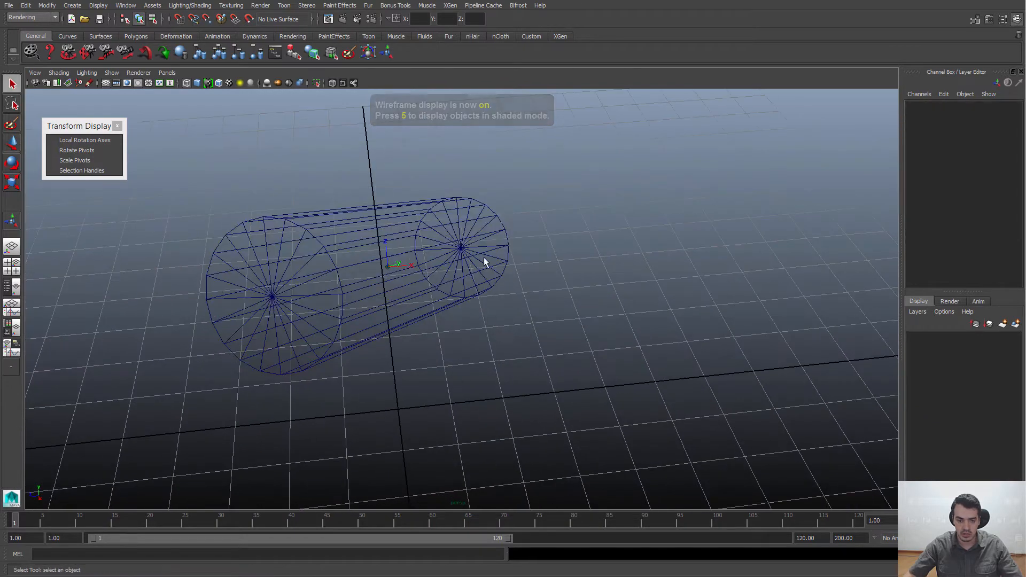
alt+right_drag(571, 332, 502, 314)
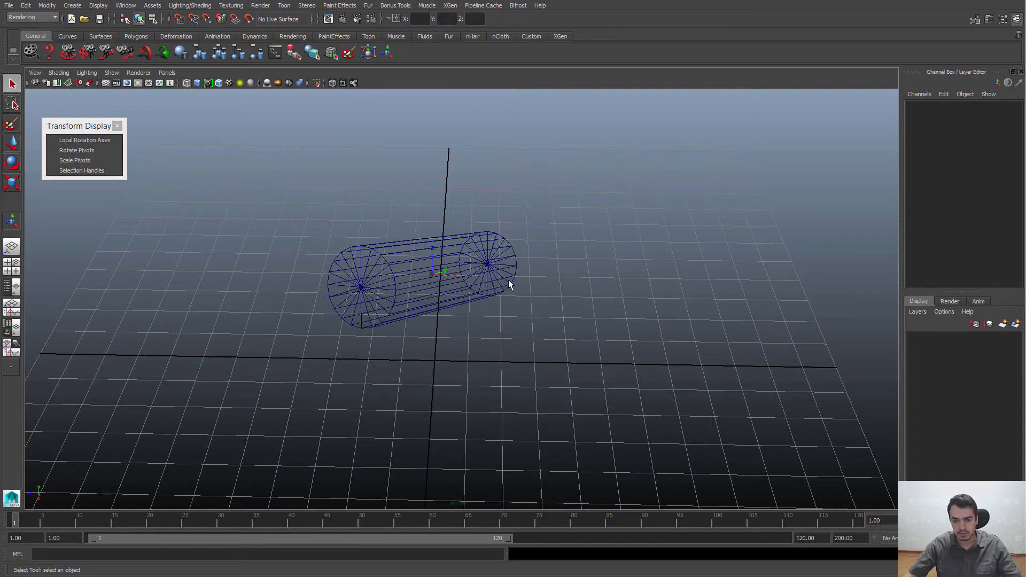
alt+drag(512, 272, 444, 276)
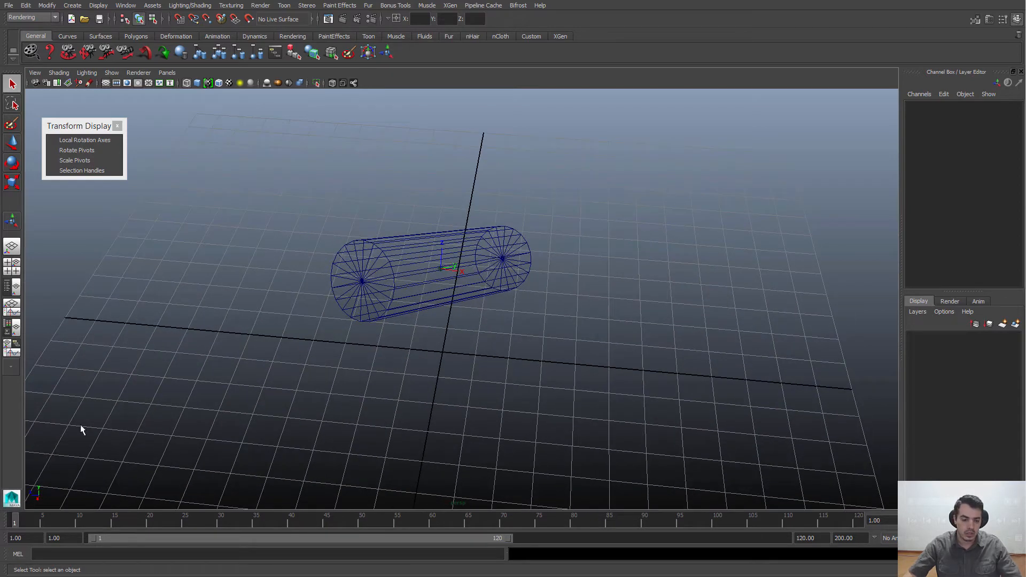
Reselect the cylinder, return to shaded display and open the Move tool's settings
click(485, 261)
key(w)
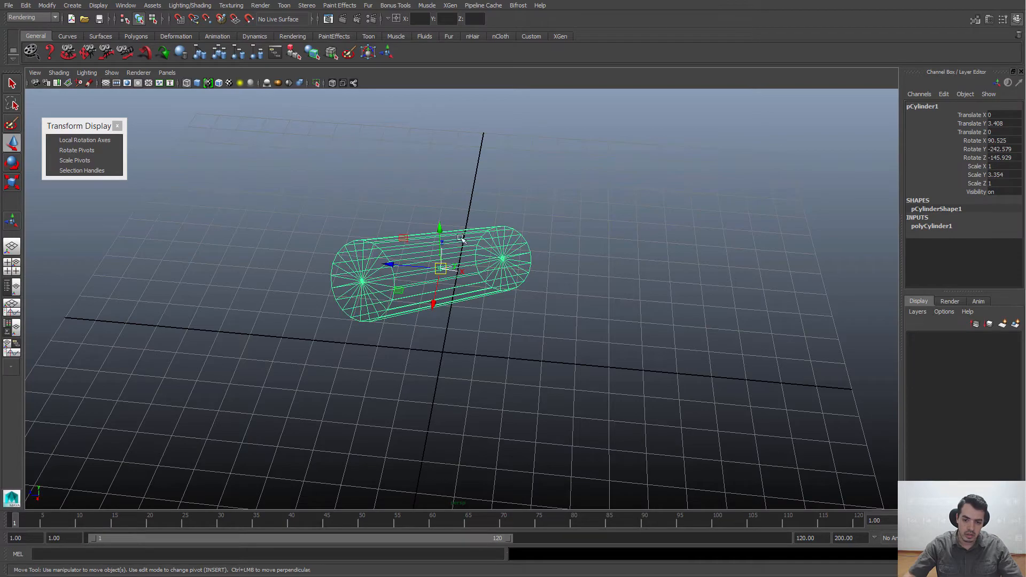
mouse_move(561, 295)
alt+mouse_down()
mouse_move(529, 306)
mouse_move(474, 288)
mouse_move(566, 277)
mouse_move(552, 321)
mouse_move(534, 320)
mouse_move(552, 302)
alt+mouse_up()
key(5)
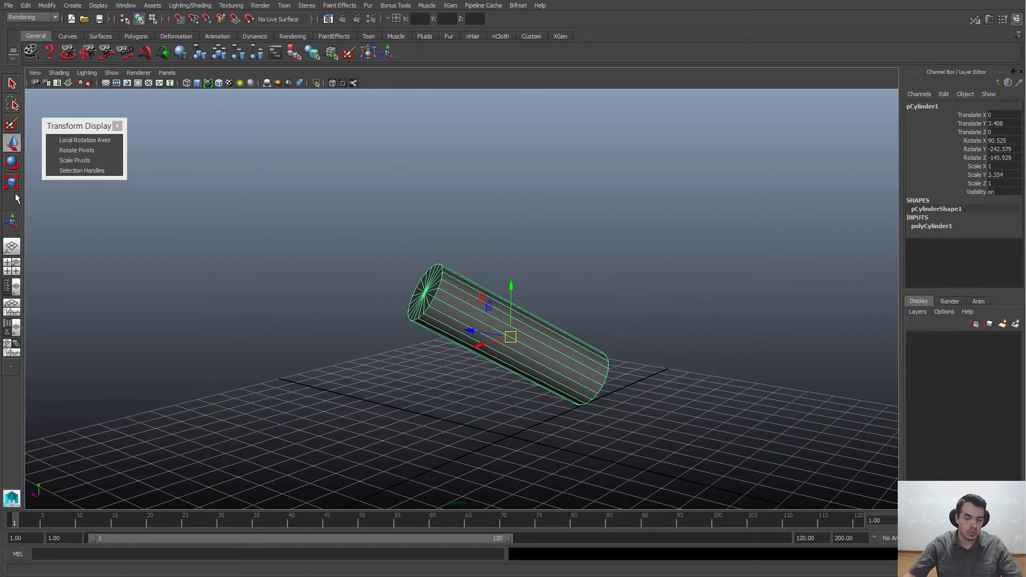
double_click(13, 143)
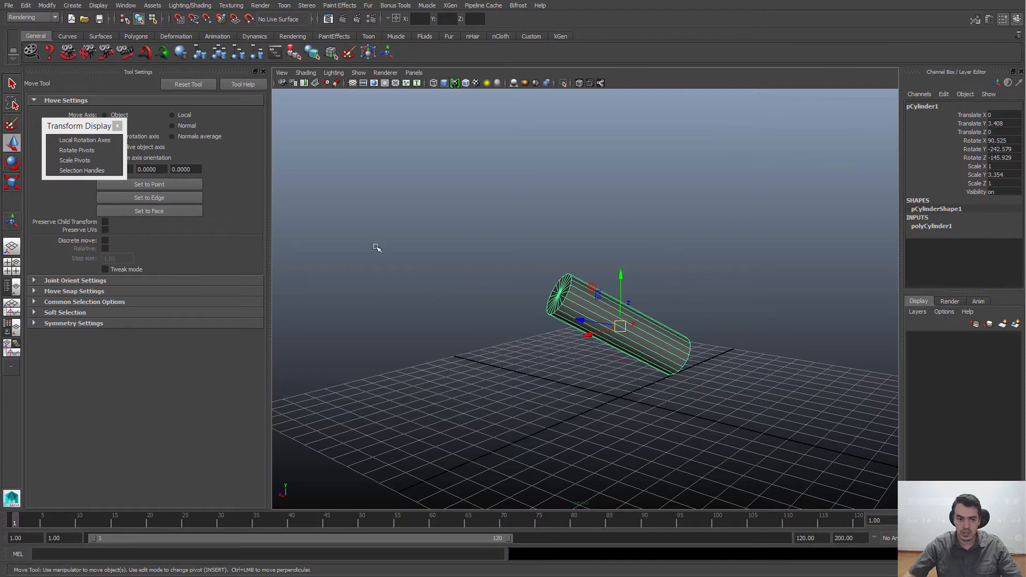
Place the floating Transform Display window over the viewport so the Move Axis options are uncovered
drag(78, 126, 377, 101)
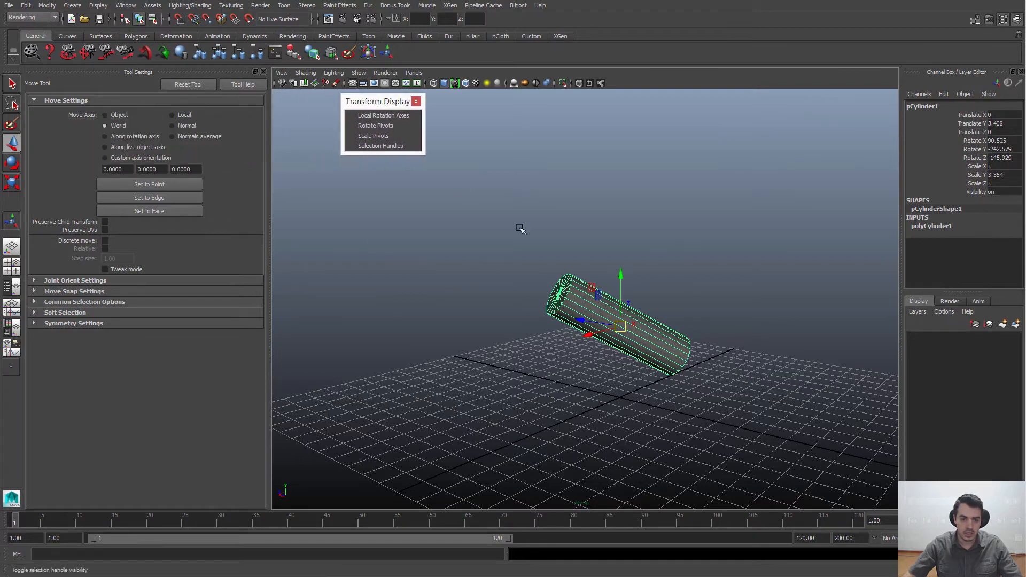
alt+middle_drag(569, 257, 535, 264)
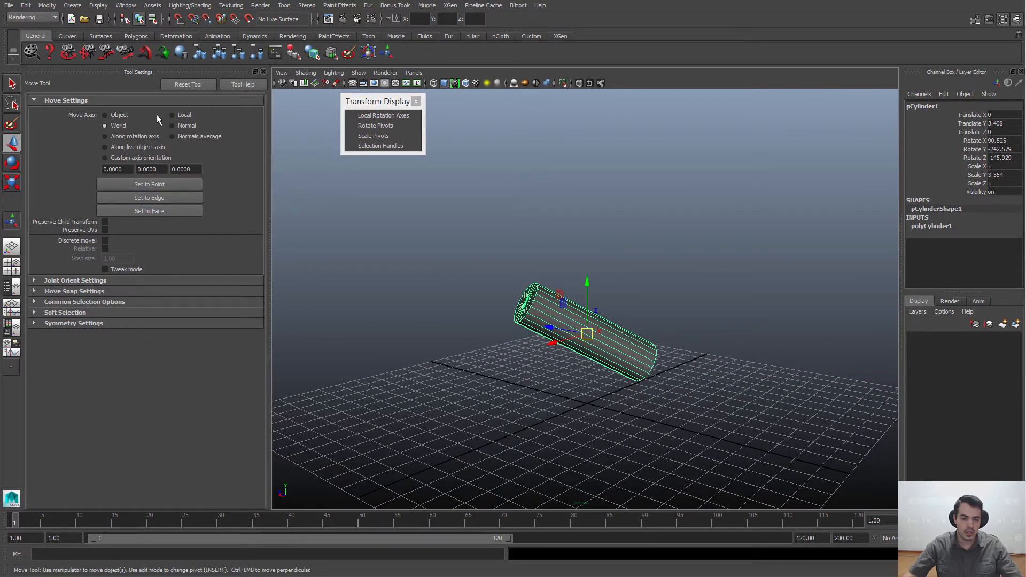
Examine the Joint Orient, Move Snap, Common Selection, Soft Selection and Symmetry sections of the Move tool's settings and leave them collapsed
click(85, 323)
click(80, 312)
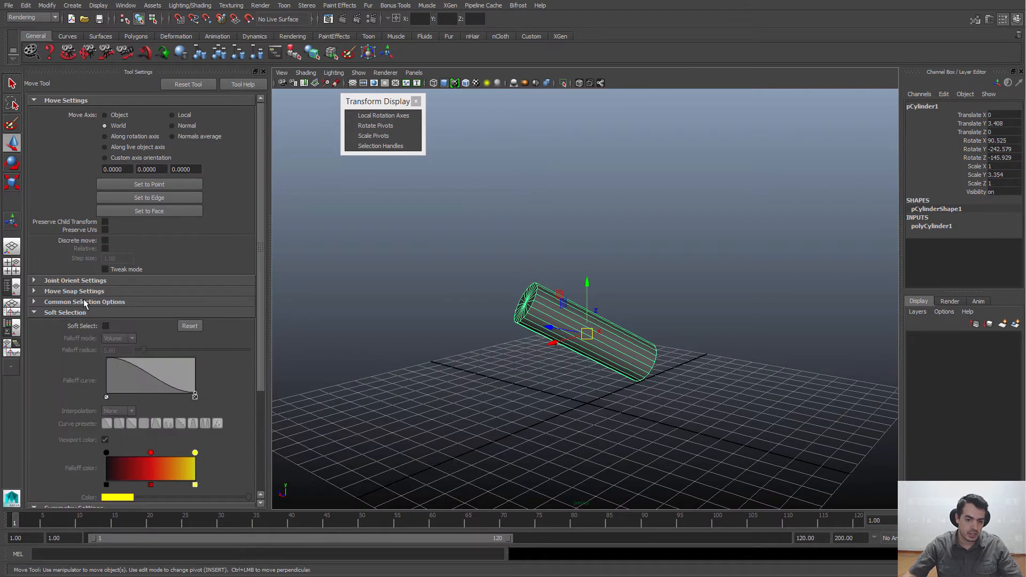
click(83, 301)
click(85, 291)
click(88, 280)
click(88, 280)
click(78, 290)
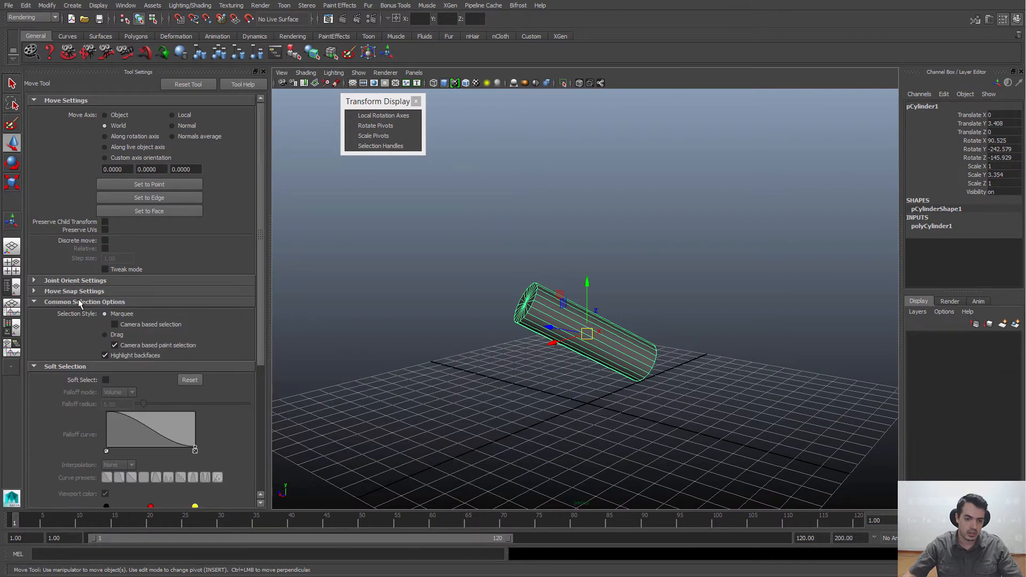
click(77, 301)
click(75, 312)
click(74, 323)
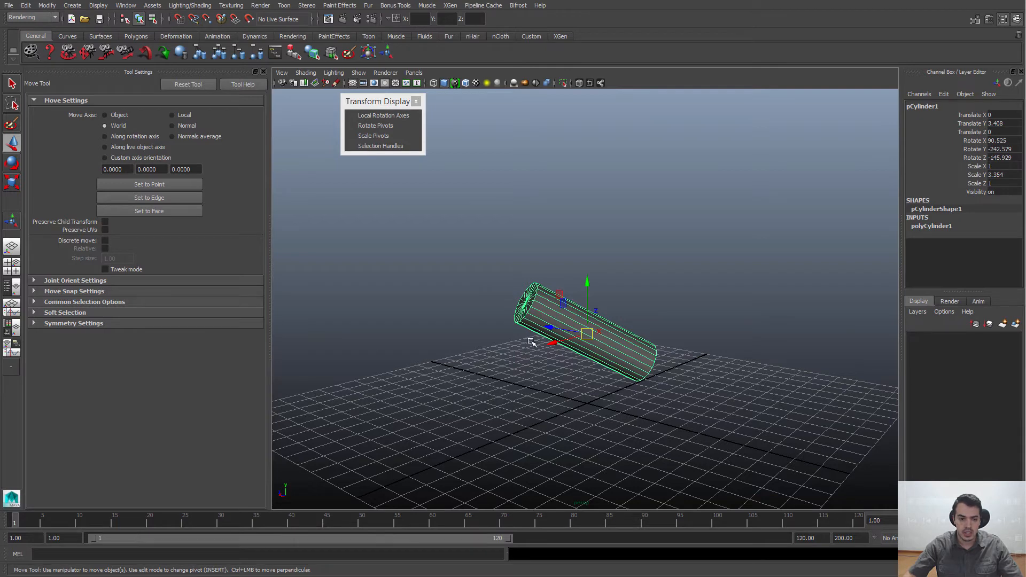
Try moving the cylinder along the world Z axis with the World move axis and undo the move
alt+drag(530, 341, 526, 340)
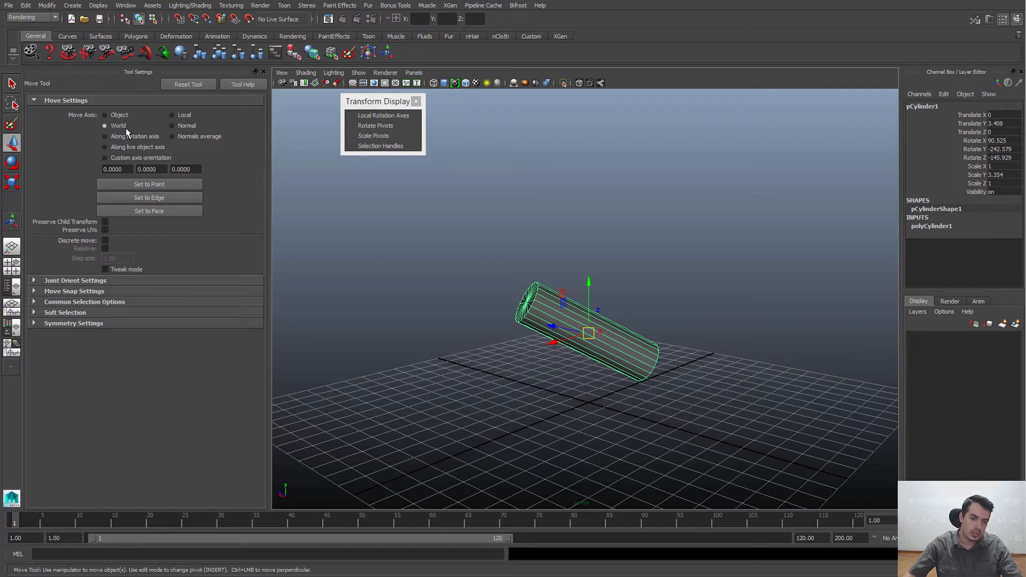
alt+drag(534, 354, 592, 357)
alt+middle_drag(591, 357, 627, 326)
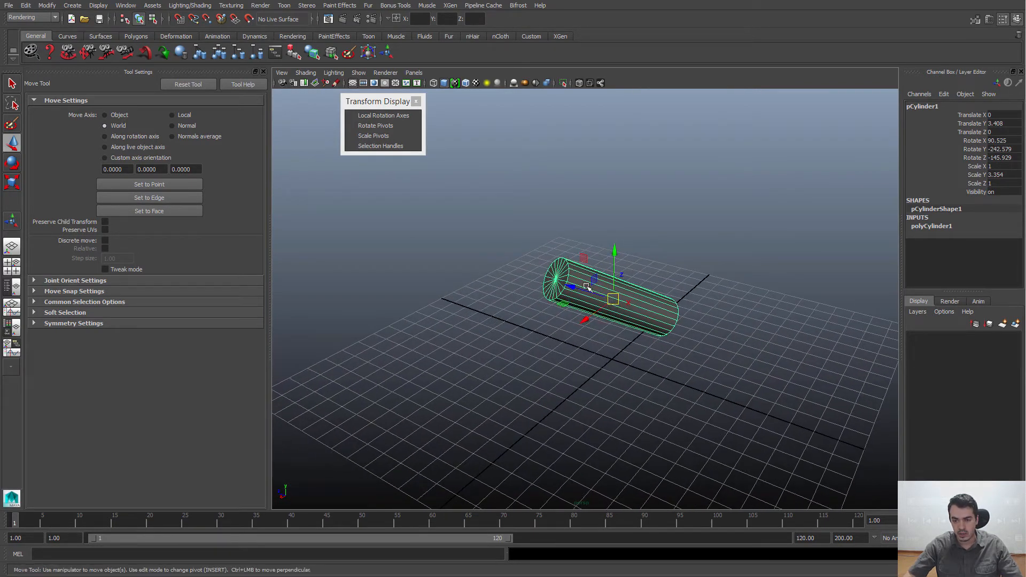
drag(586, 286, 704, 321)
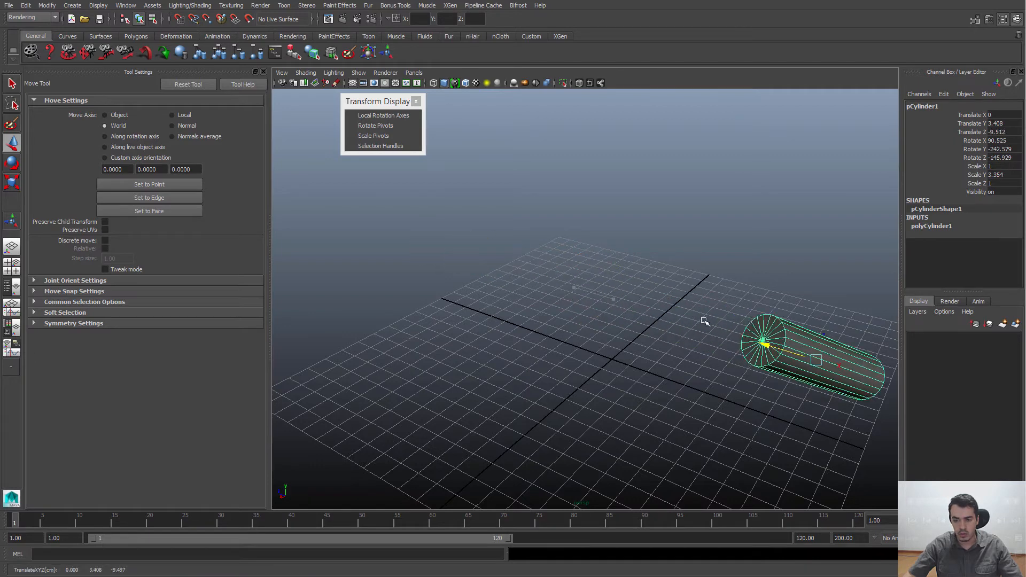
key(ctrl+z)
Set the Move tool's axis to Object for the tilted cylinder
alt+middle_drag(666, 353, 701, 375)
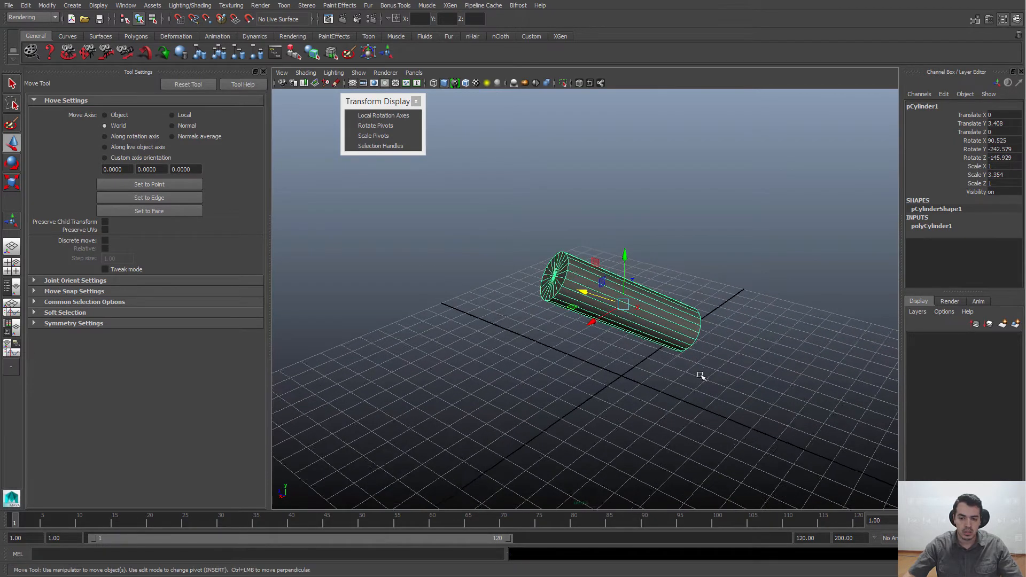
alt+drag(701, 376, 685, 369)
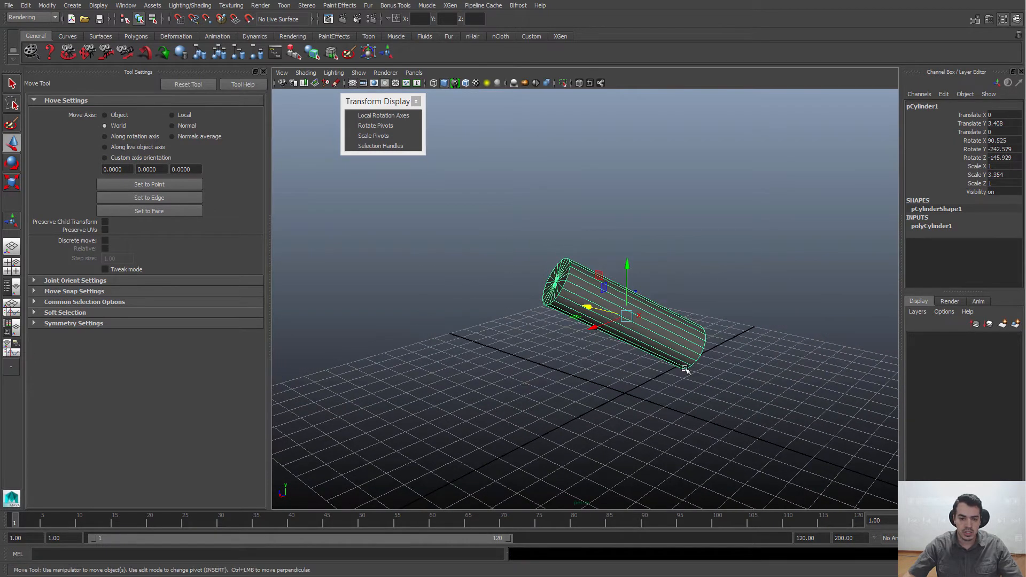
click(122, 115)
Compare the Object-oriented move manipulator with the cylinder's local rotation axes in wireframe display, temporarily hiding the manipulator with the Select tool
alt+drag(599, 345, 590, 324)
alt+drag(620, 352, 590, 262)
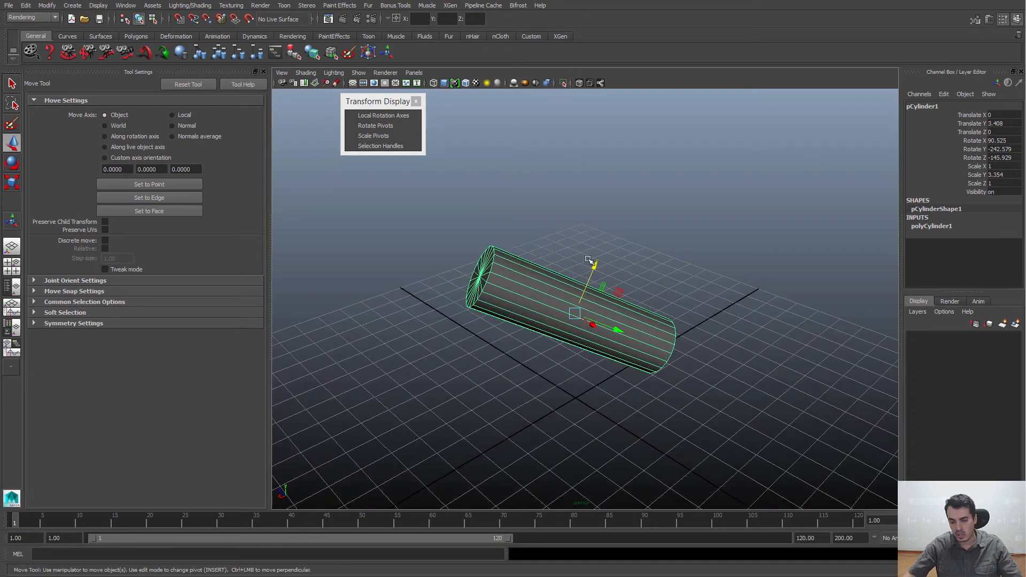
alt+drag(482, 328, 537, 345)
alt+drag(591, 370, 608, 392)
key(4)
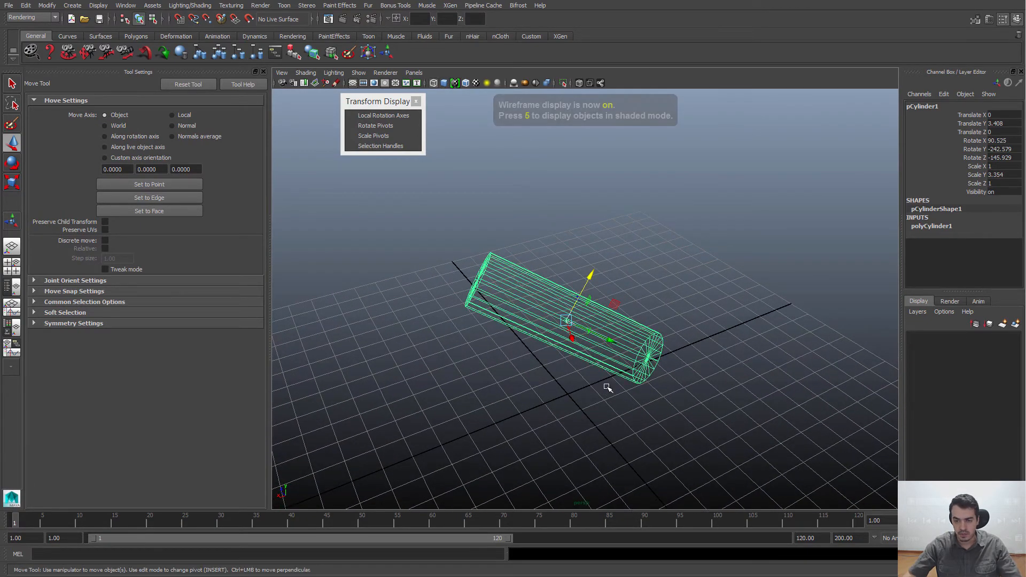
alt+drag(524, 318, 494, 357)
scroll(538, 350, up, 5)
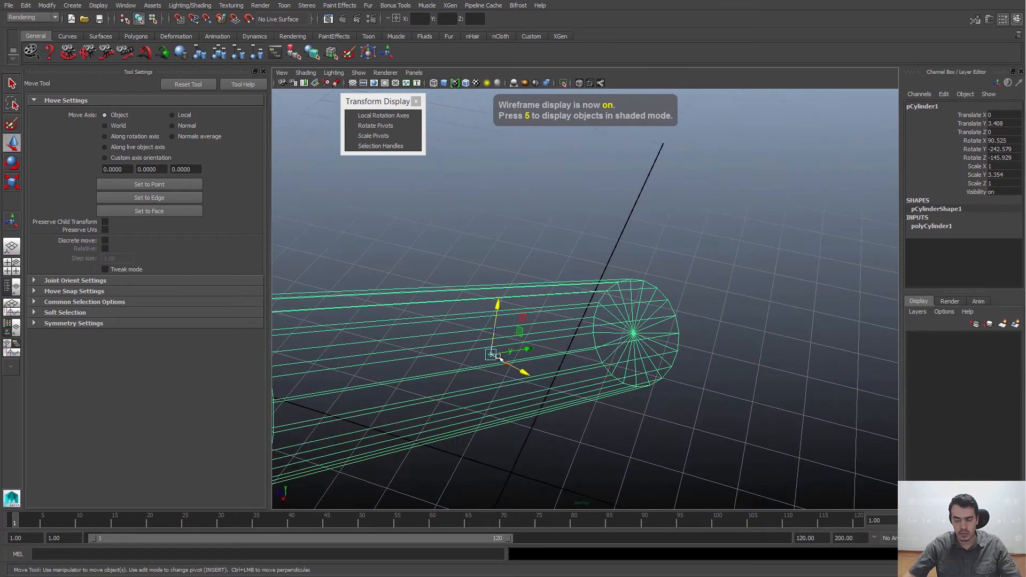
scroll(471, 364, down, 4)
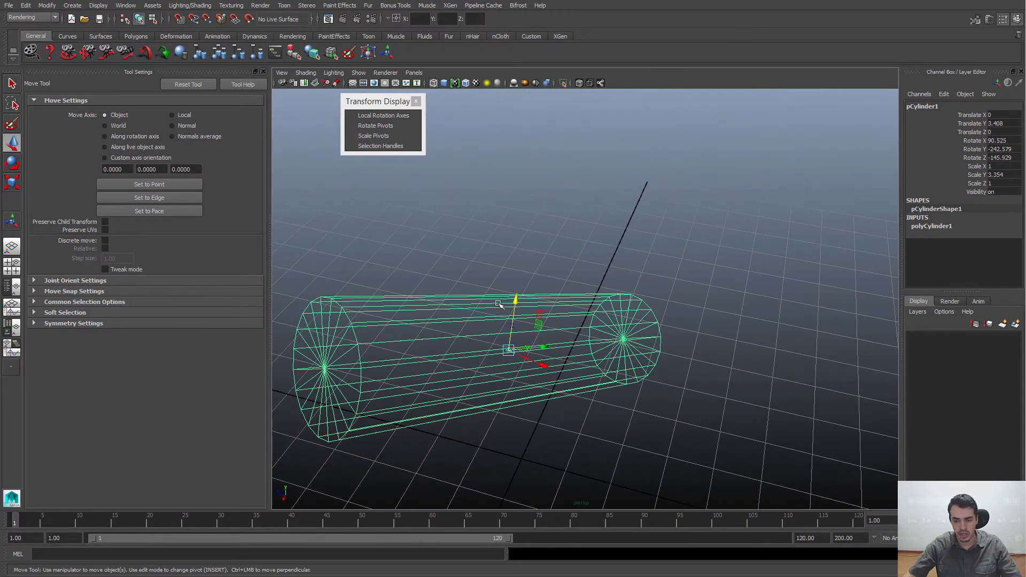
alt+drag(472, 334, 549, 348)
alt+drag(602, 375, 559, 331)
alt+drag(493, 324, 508, 340)
key(q)
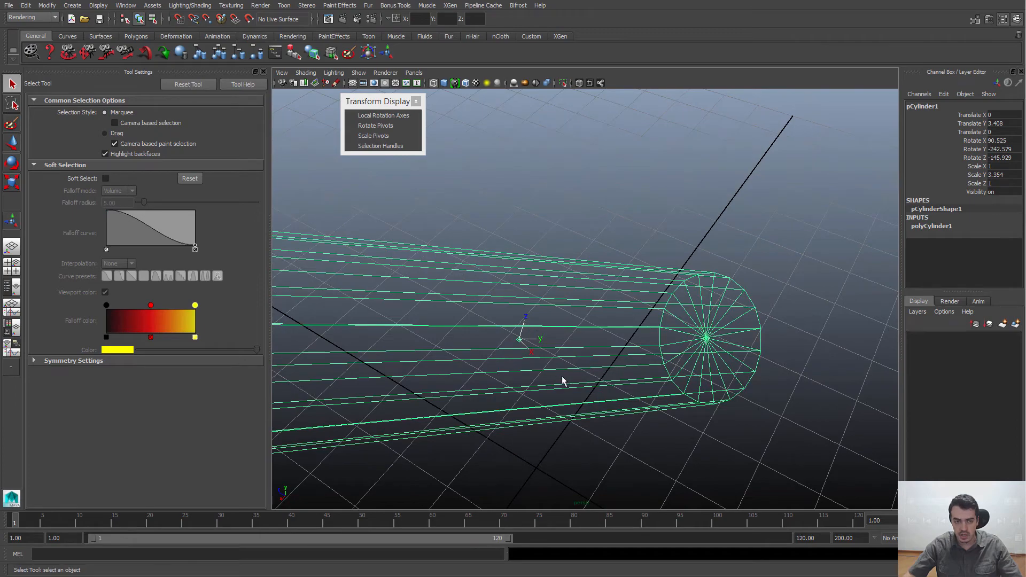
key(w)
alt+drag(562, 376, 580, 339)
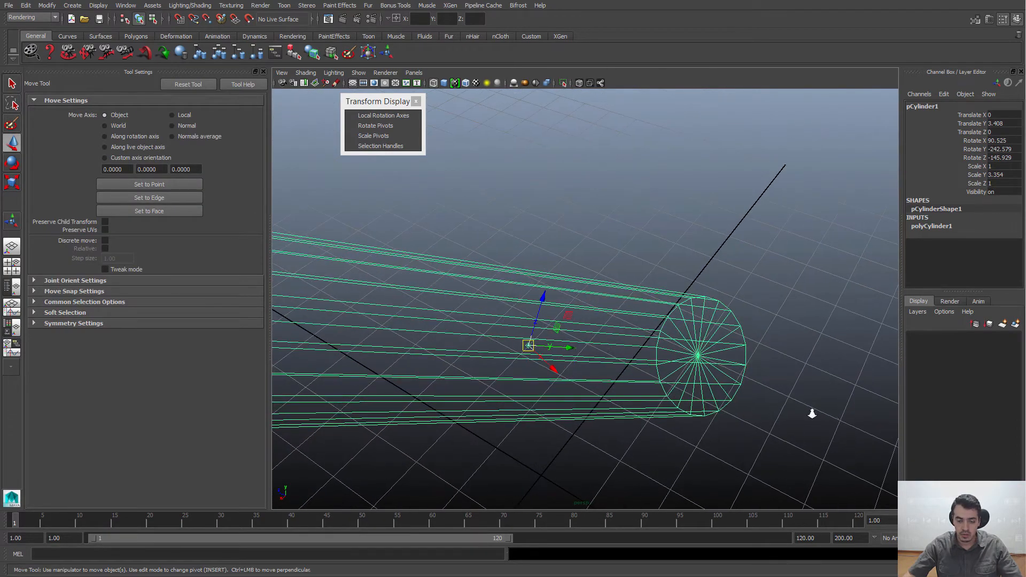
alt+right_drag(812, 413, 649, 401)
alt+drag(649, 401, 614, 375)
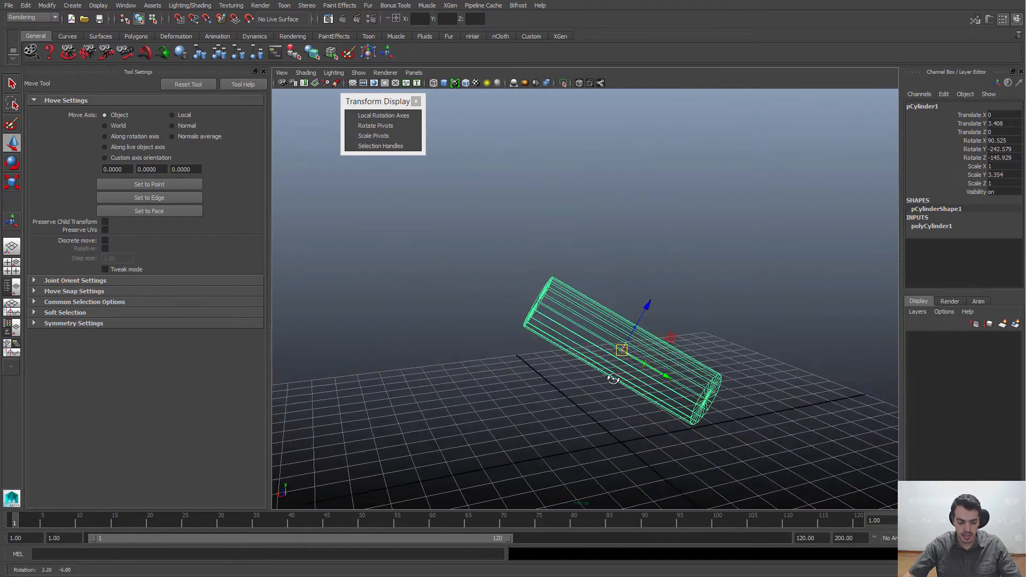
Return to shaded display and slide the cylinder upward along its own Y axis to about X 7.702, Y 8.502, Z 4.791
key(5)
alt+drag(681, 370, 389, 246)
click(660, 370)
alt+right_drag(561, 315, 502, 316)
alt+drag(502, 317, 494, 321)
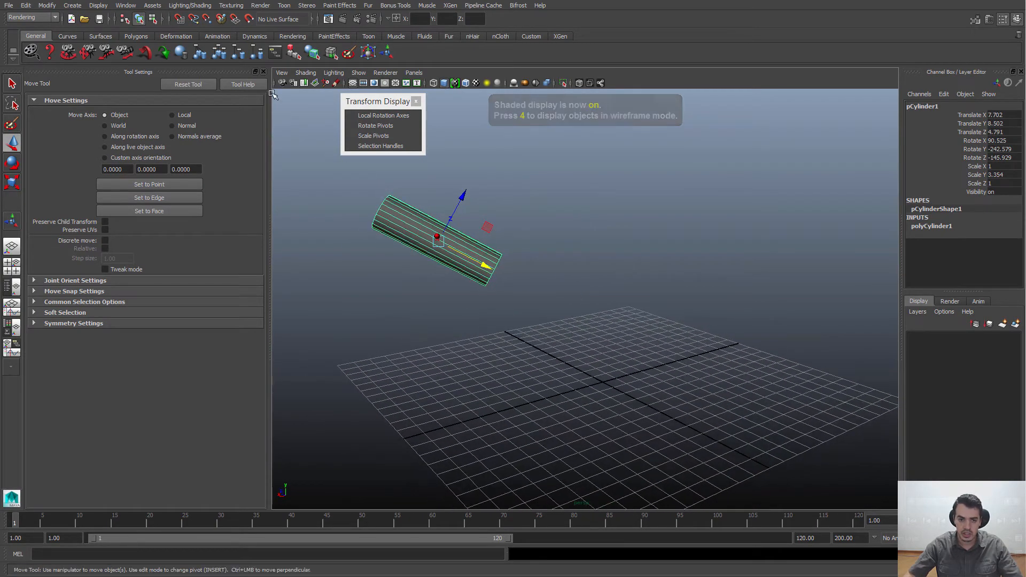
Close the tool settings and slide the cylinder back down its own Y axis to about X 1.268, Y 4.246, Z 0.788
click(263, 72)
alt+middle_drag(495, 307, 556, 343)
alt+right_drag(557, 343, 357, 303)
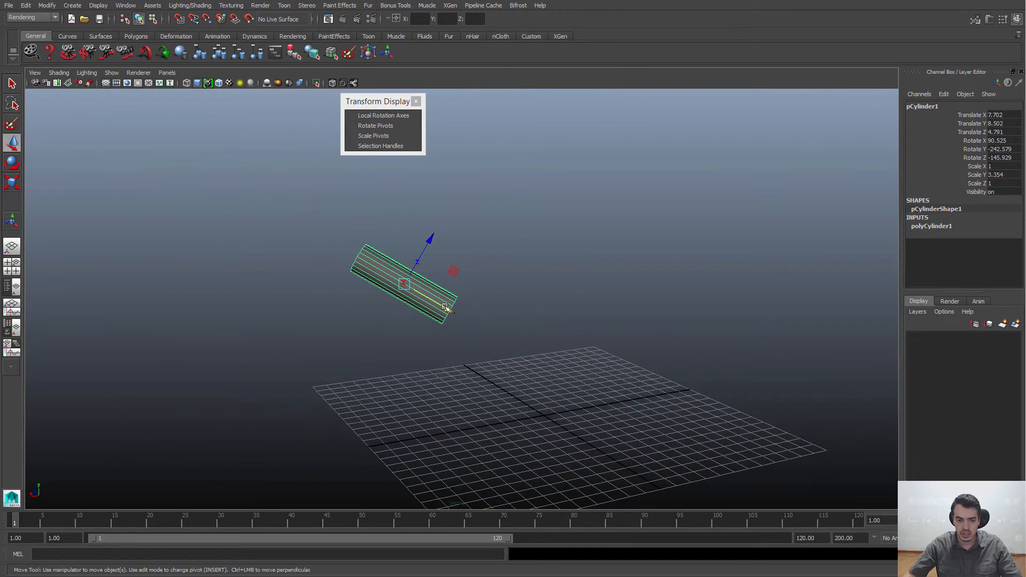
drag(446, 308, 609, 351)
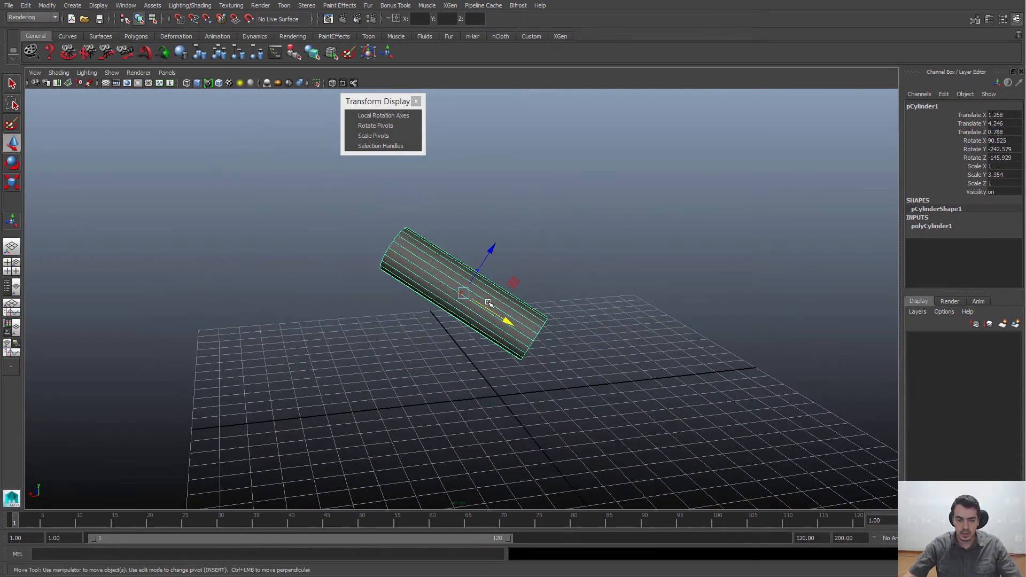
Reopen the Move tool's settings, switch the move axis to World and back to Object, and close the settings
alt+drag(465, 288, 450, 292)
double_click(10, 143)
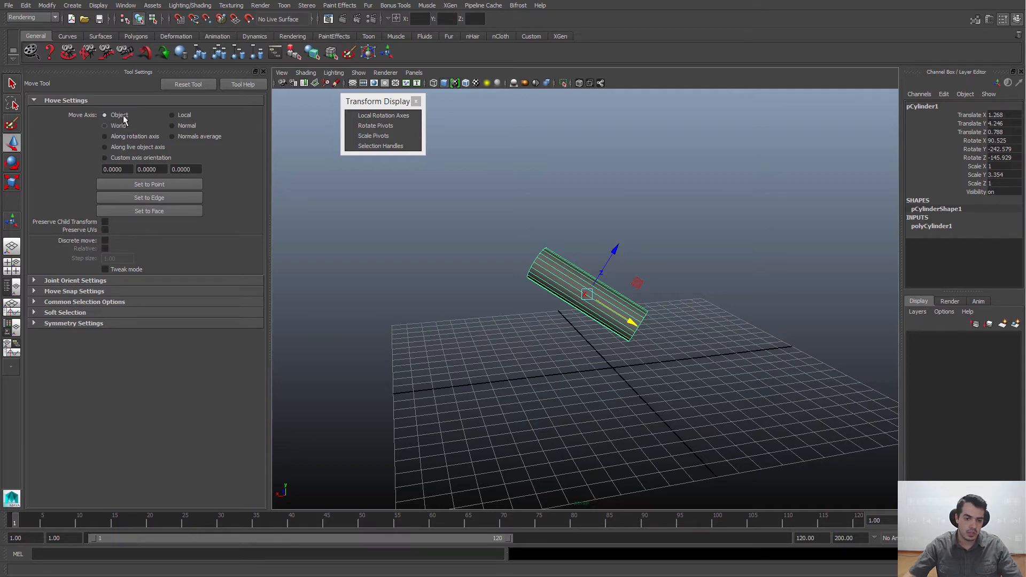
alt+drag(604, 328, 596, 337)
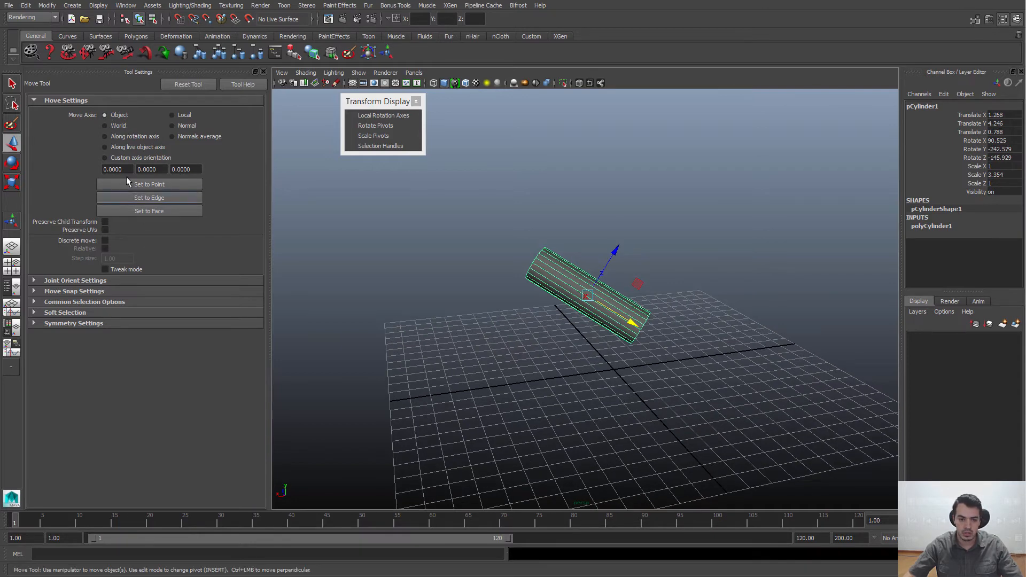
click(117, 126)
click(116, 115)
click(263, 72)
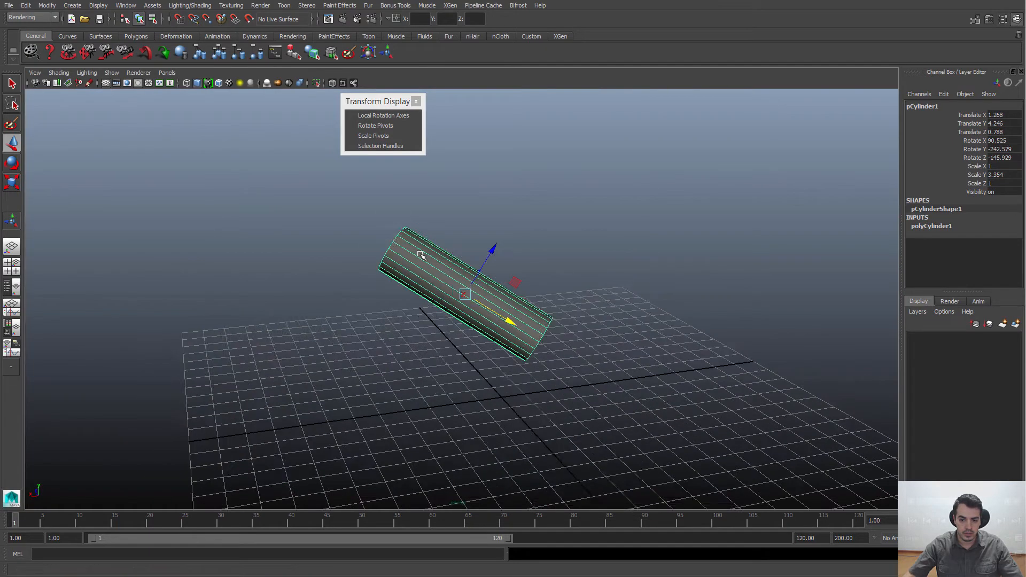
Rotate the cylinder with the Rotate tool to about X -16.102, Y -217.235, Z -246.028
alt+drag(421, 255, 528, 356)
key(e)
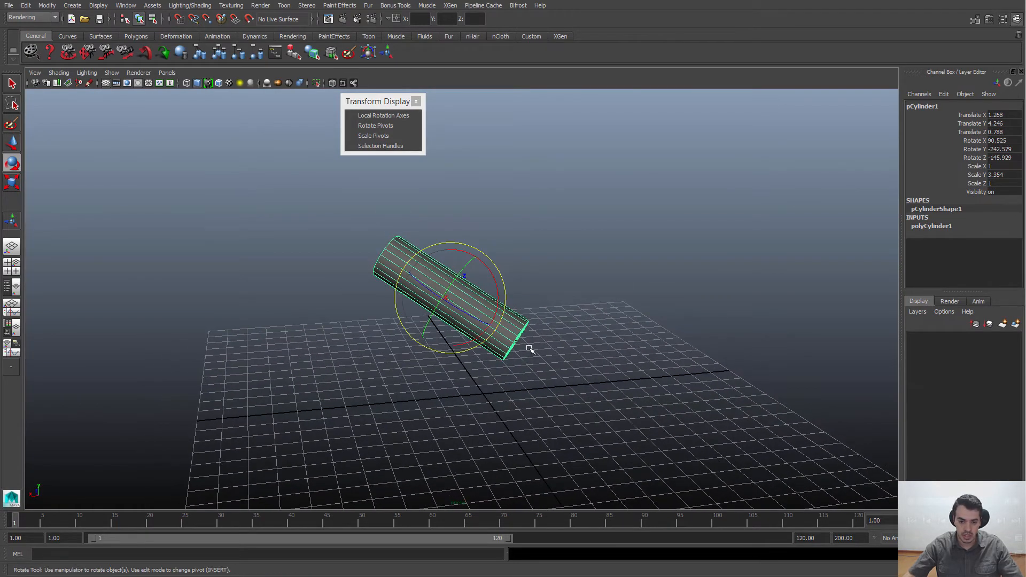
alt+drag(524, 311, 487, 342)
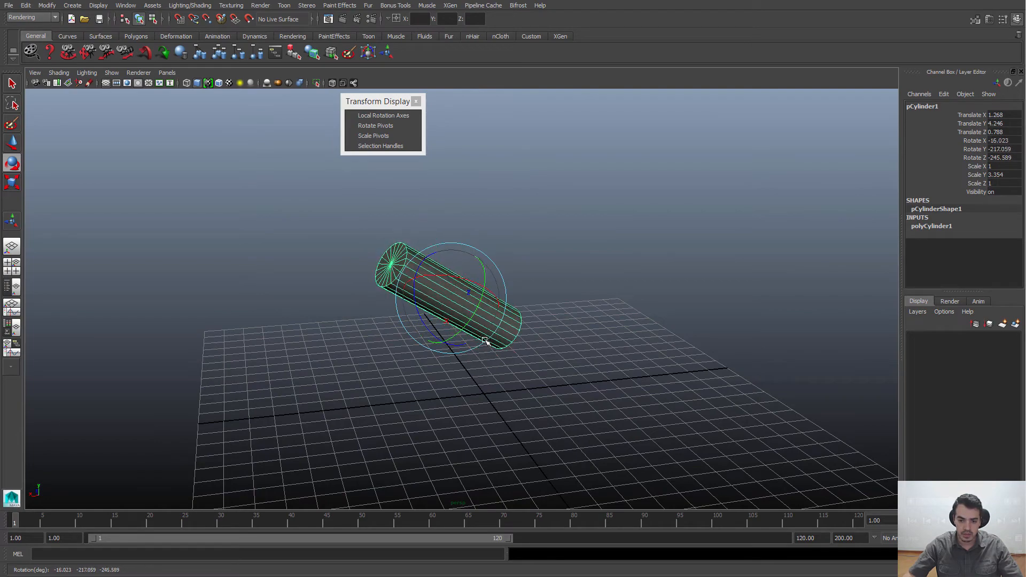
alt+drag(522, 285, 545, 355)
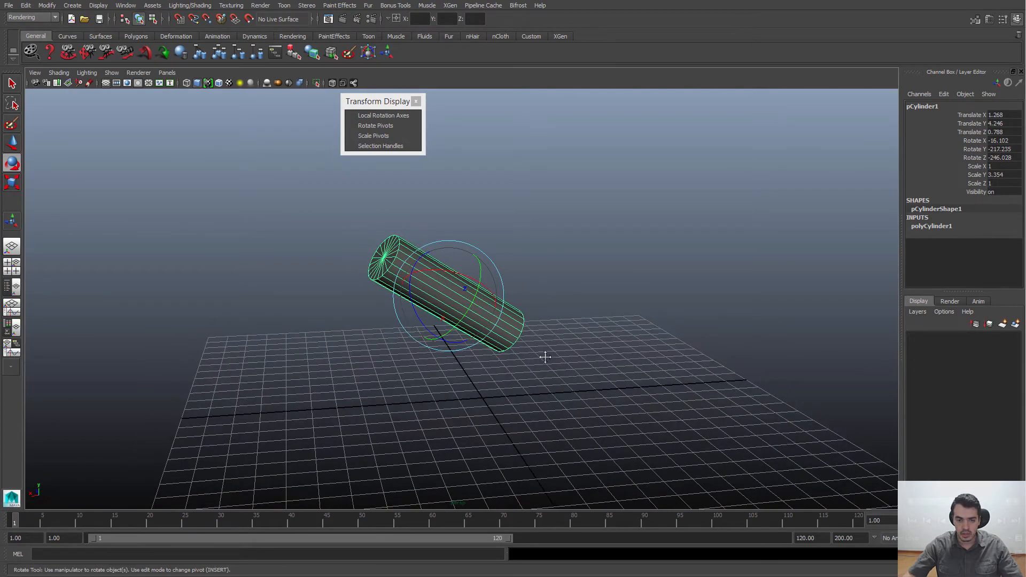
alt+middle_drag(526, 336, 519, 370)
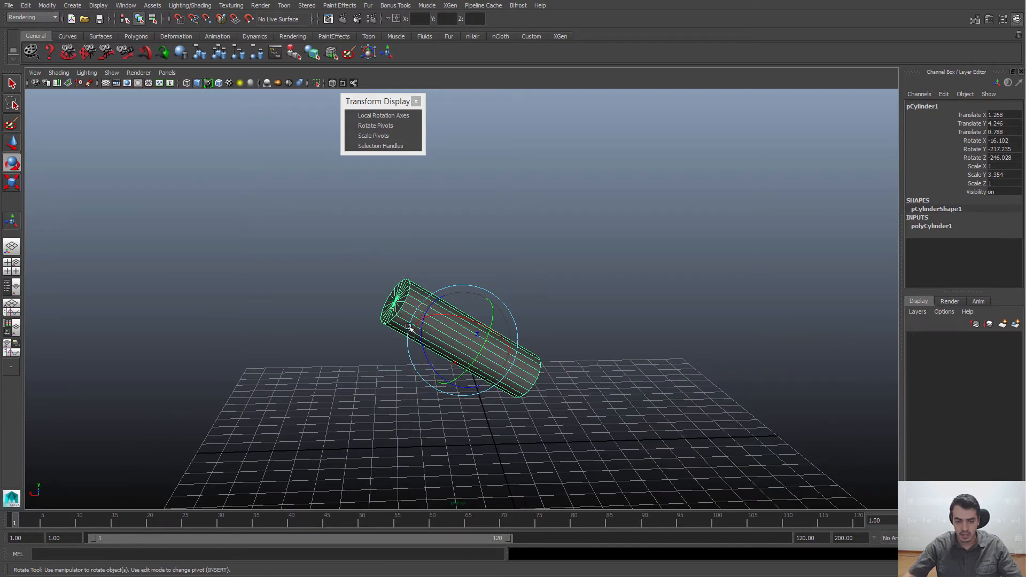
Try rotating the cylinder about its local Z axis, undo it, and mark the rotation direction with a temporary red screen arrow
drag(418, 347, 386, 371)
key(ctrl+z)
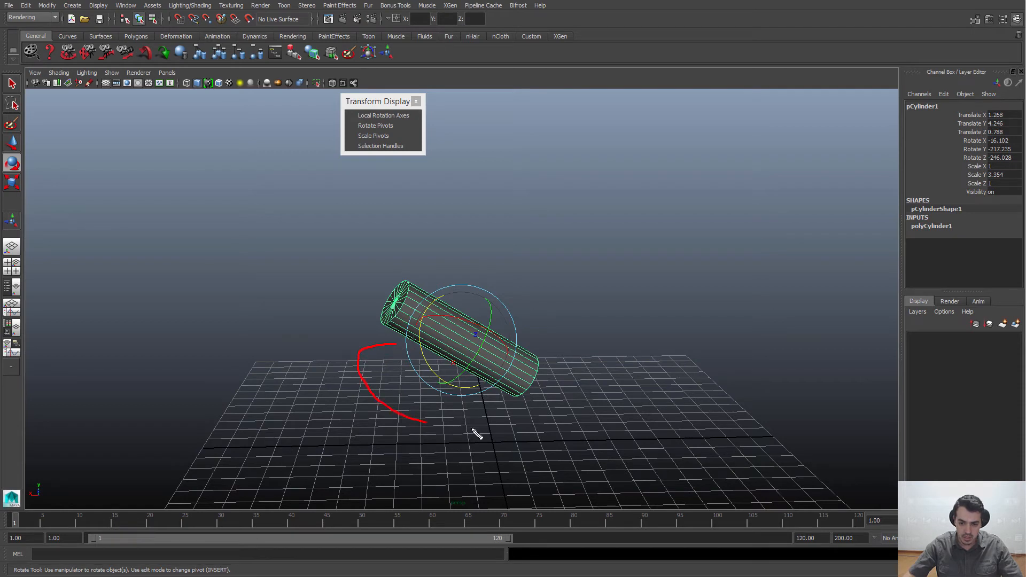
drag(473, 431, 564, 366)
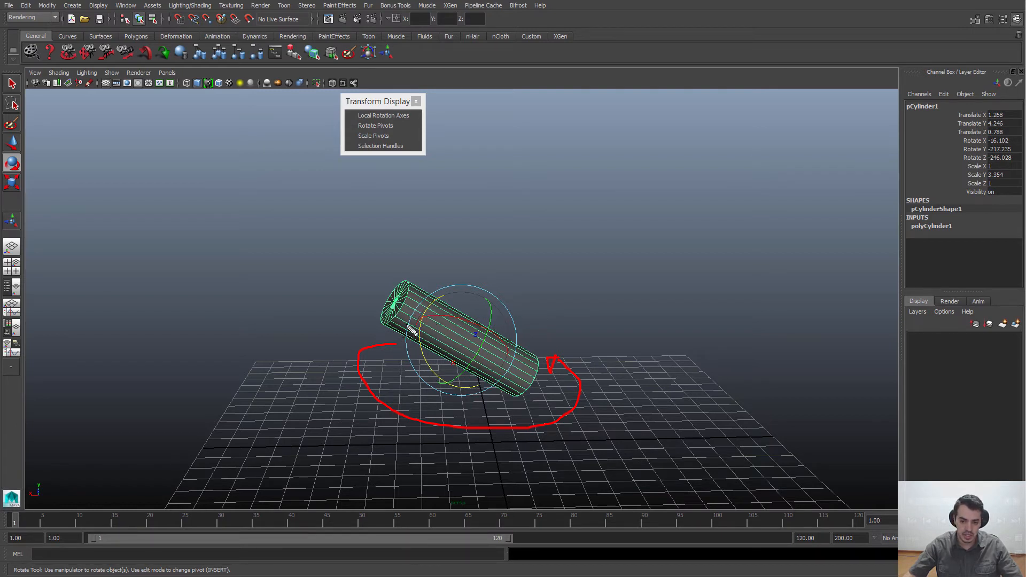
key(Escape)
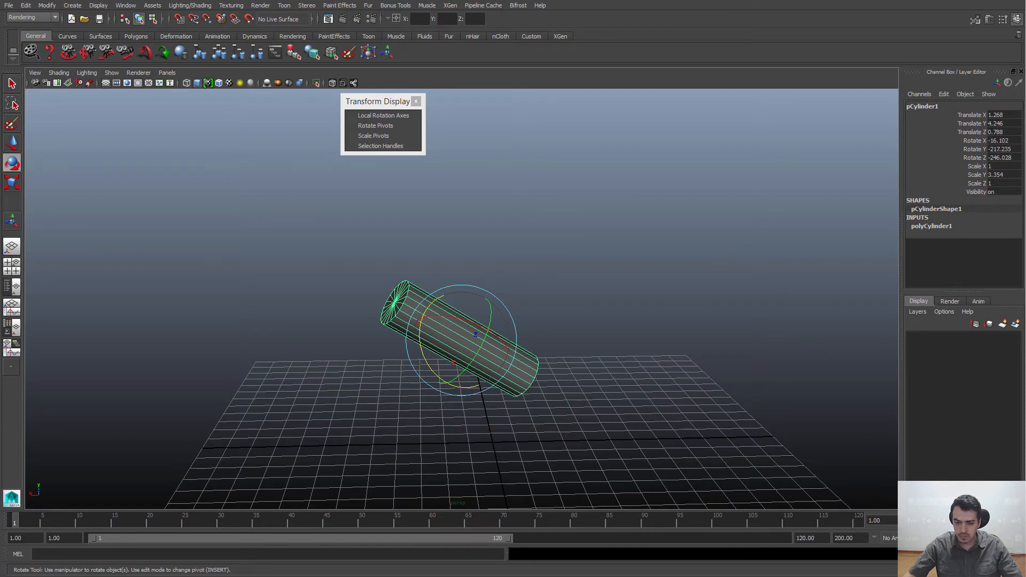
Try rotating the cylinder freely inside the rotate manipulator several times and undo every rotation
drag(460, 351, 524, 360)
key(ctrl+z)
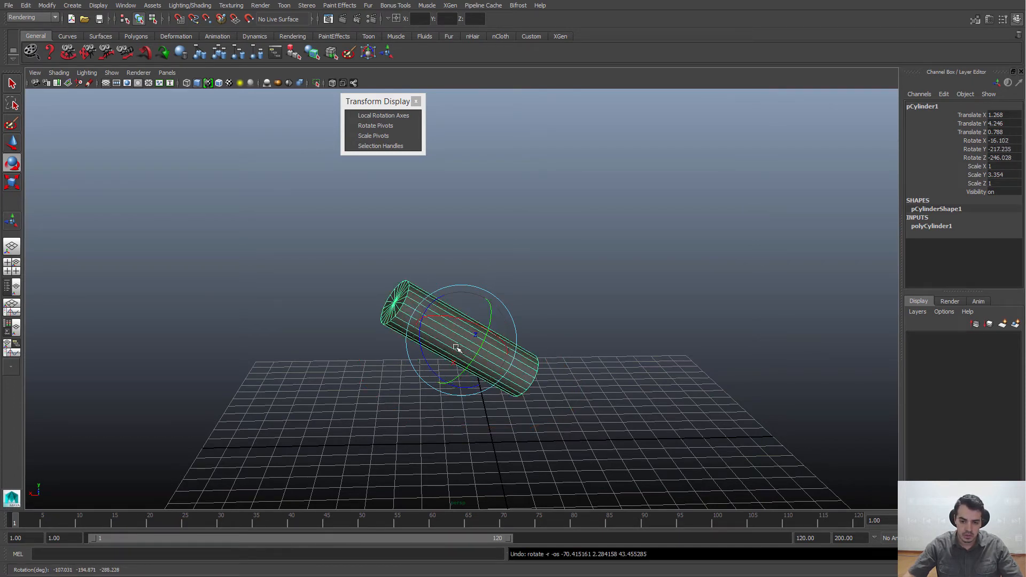
key(ctrl+z)
key(ctrl+z)
key(ctrl+z)
key(ctrl+z)
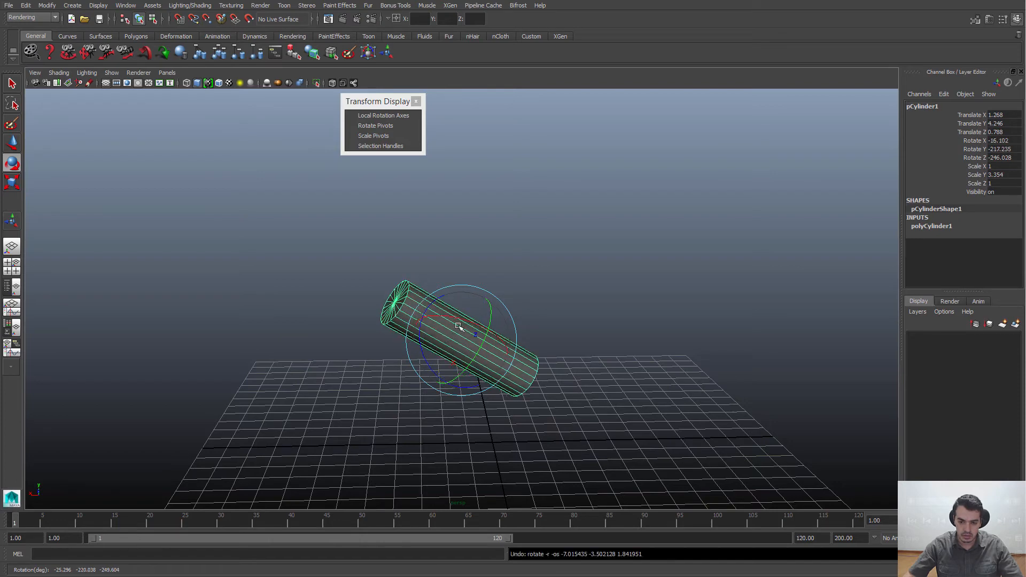
drag(452, 329, 578, 367)
key(ctrl+z)
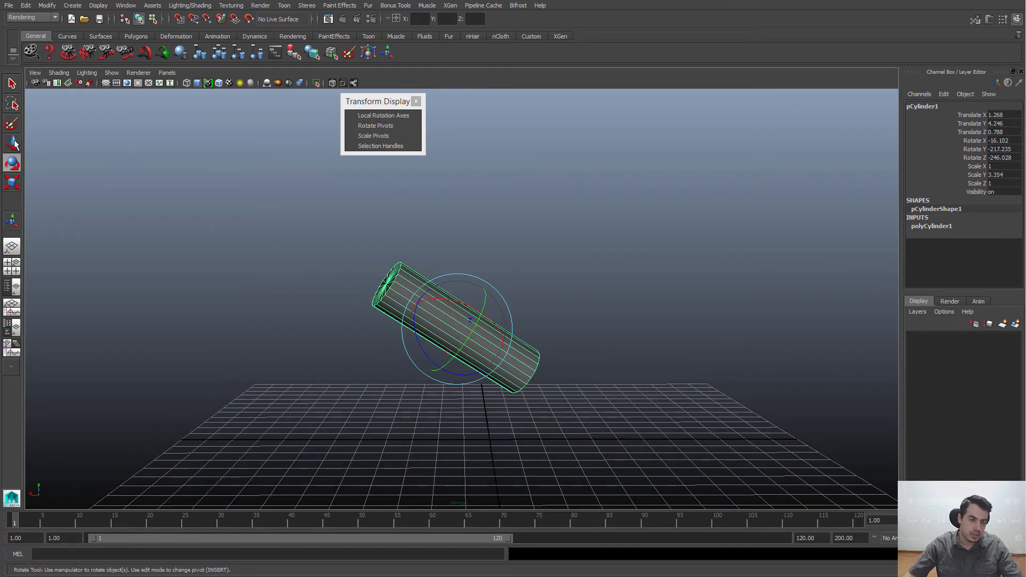
Open the Rotate tool's settings and examine the cylinder and its rotate manipulator in wireframe from several angles, returning to shaded display
double_click(12, 166)
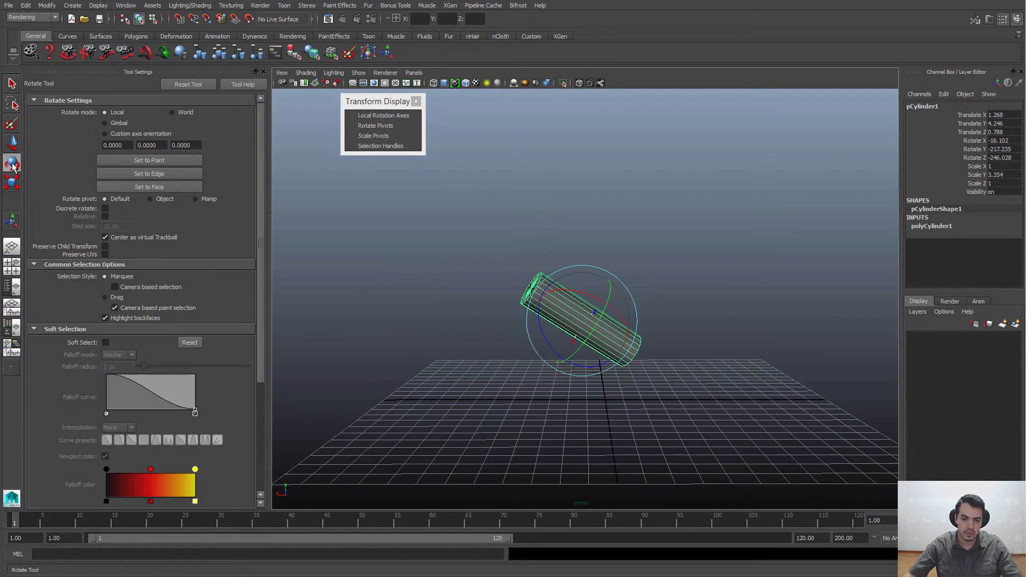
alt+drag(374, 191, 587, 289)
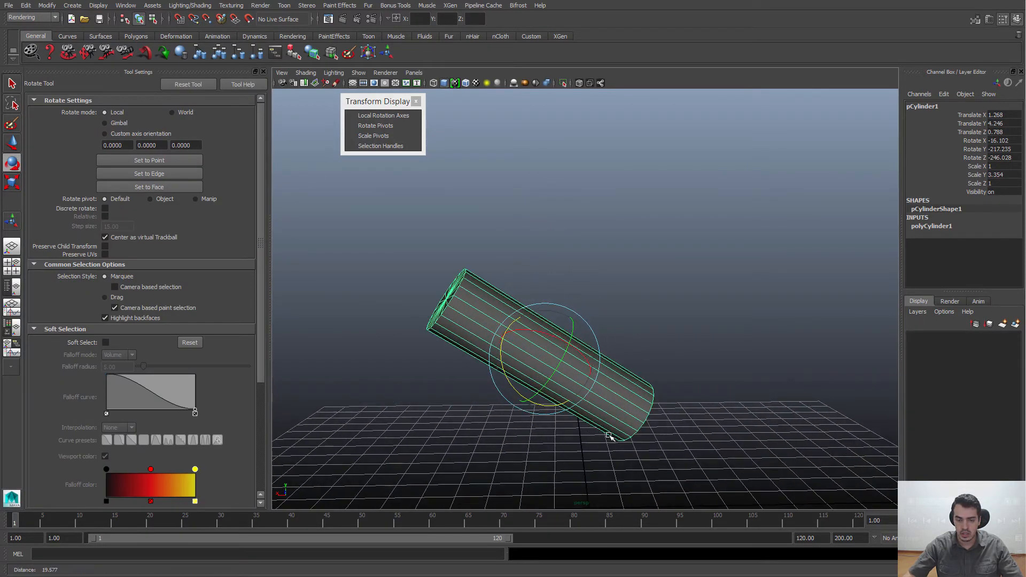
alt+drag(561, 390, 552, 321)
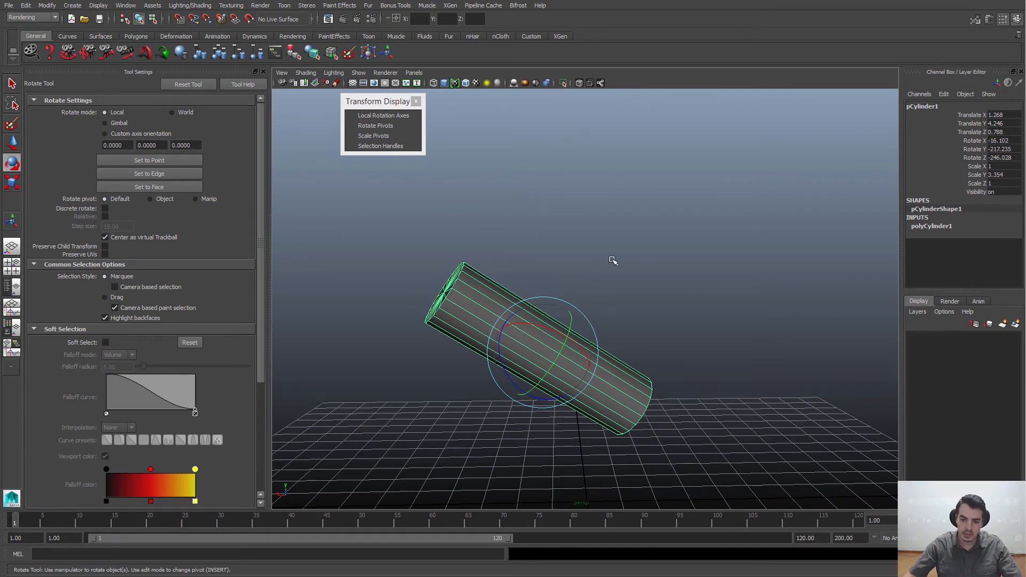
key(4)
alt+drag(554, 339, 557, 340)
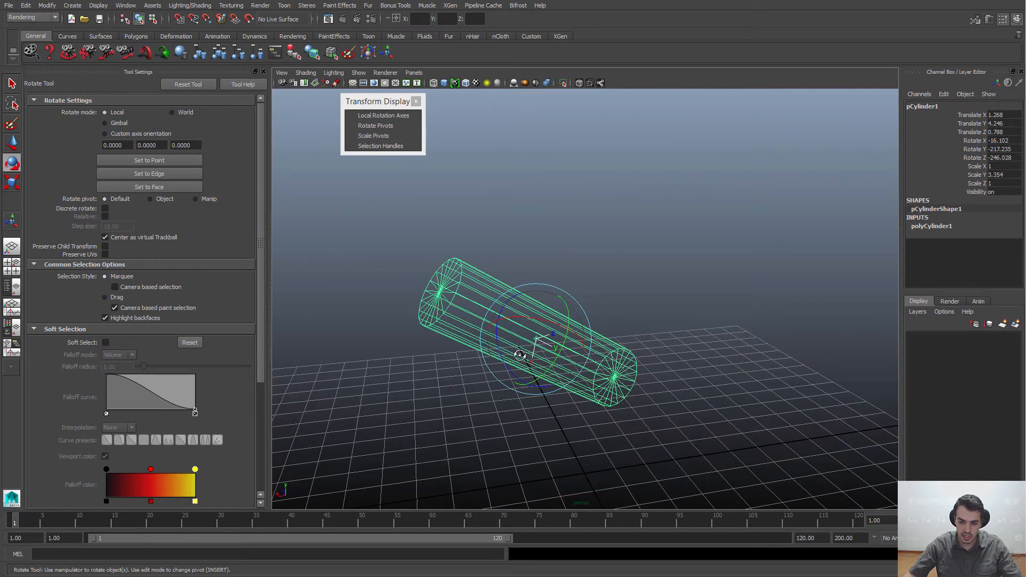
alt+right_drag(519, 354, 561, 387)
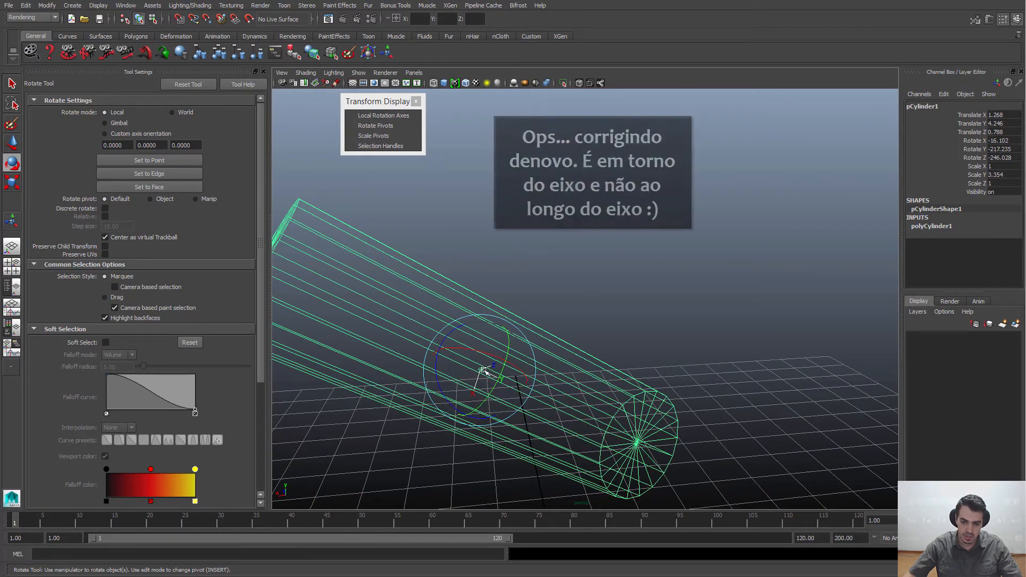
alt+drag(487, 374, 521, 342)
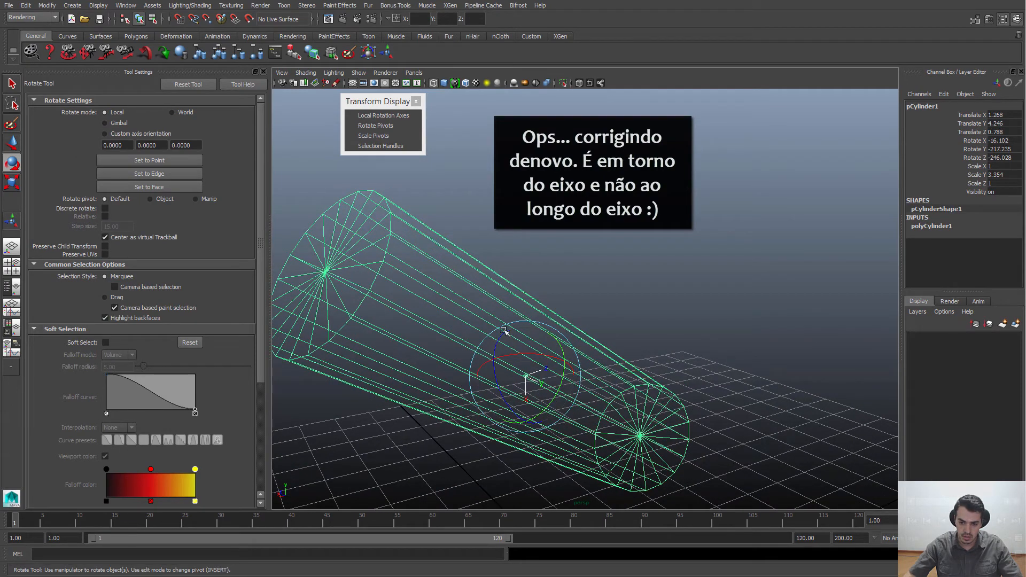
alt+drag(529, 378, 495, 371)
key(5)
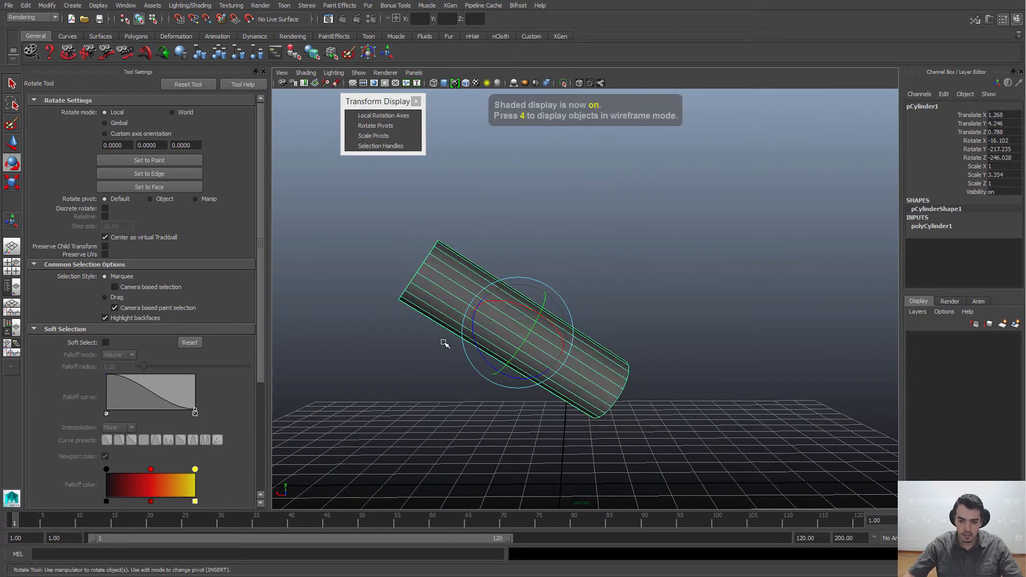
alt+drag(456, 312, 458, 312)
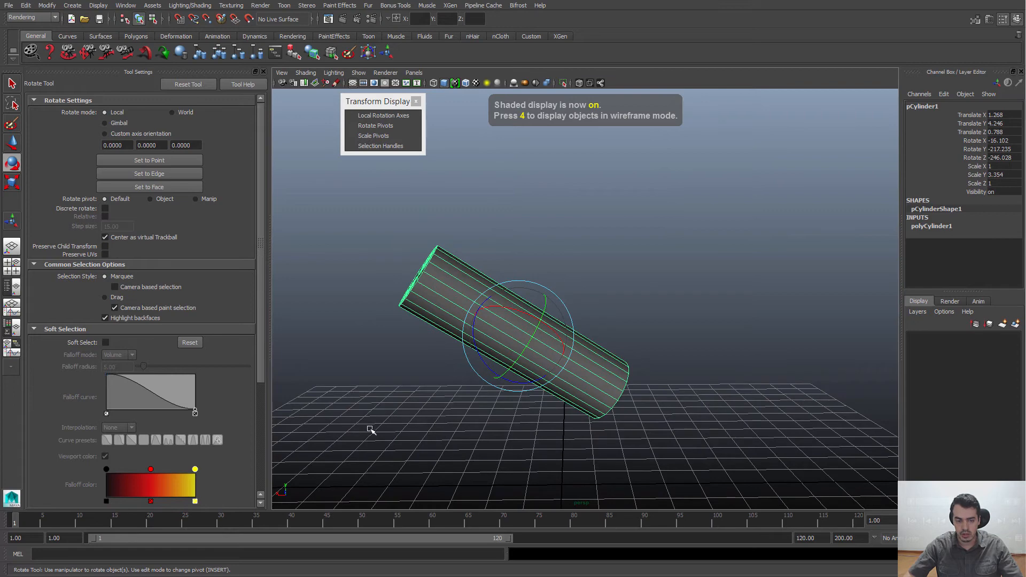
Rotate the cylinder in World rotate mode to about X -171.583, Y -168.019, Z -236.56, restore Local mode and close the settings
alt+right_drag(570, 343, 571, 366)
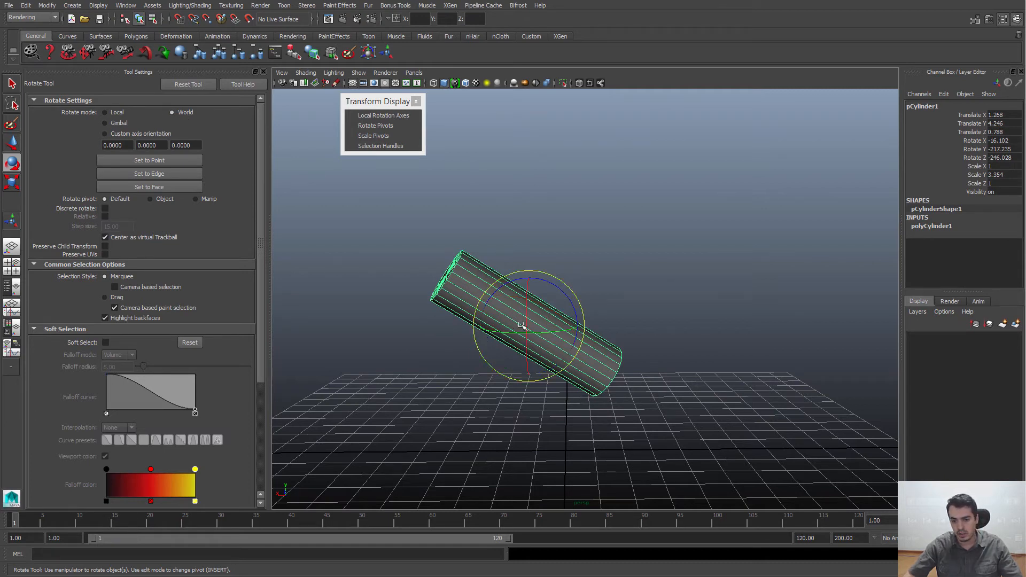
drag(521, 325, 541, 302)
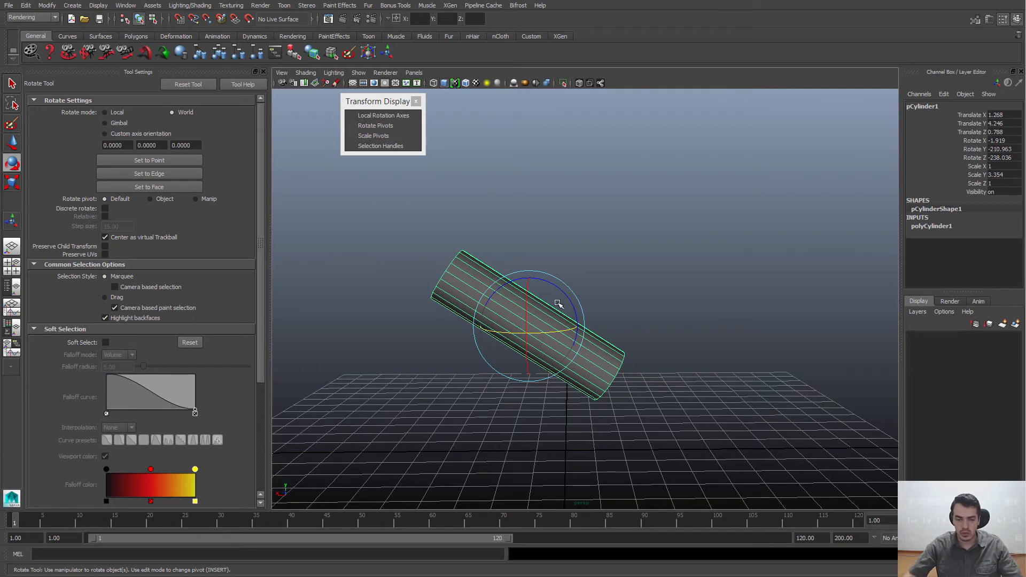
drag(558, 303, 574, 337)
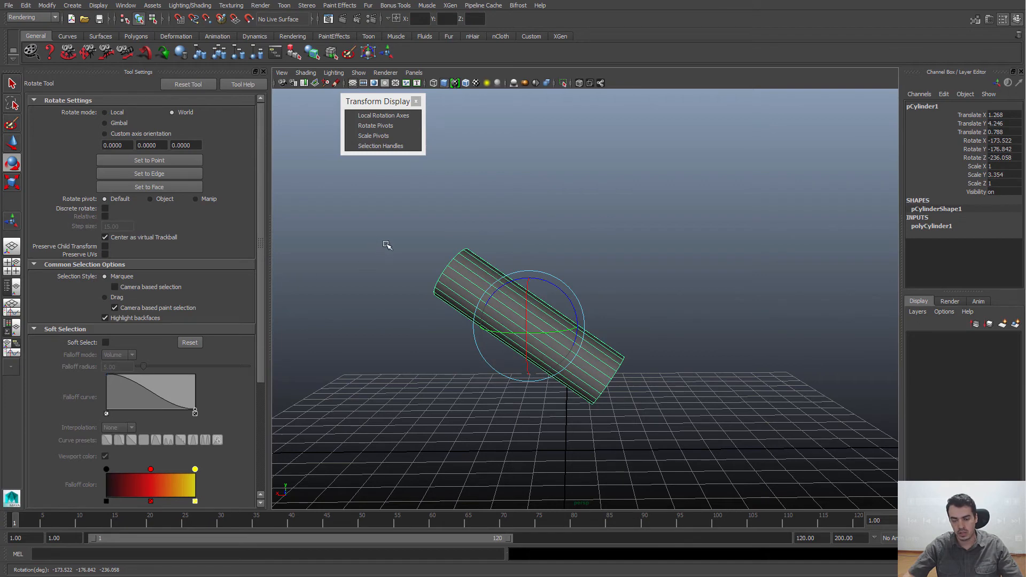
drag(544, 314, 539, 319)
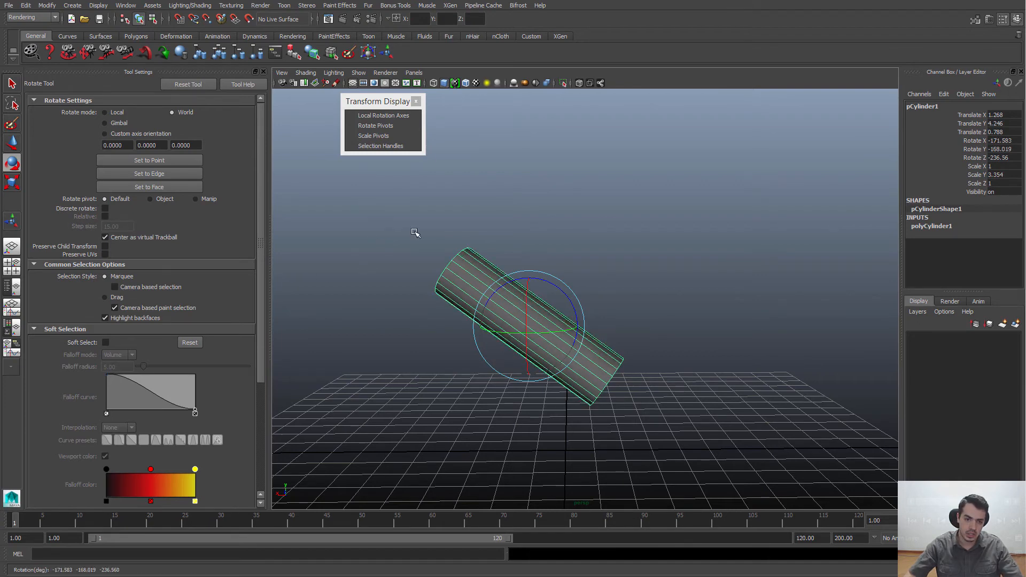
click(116, 111)
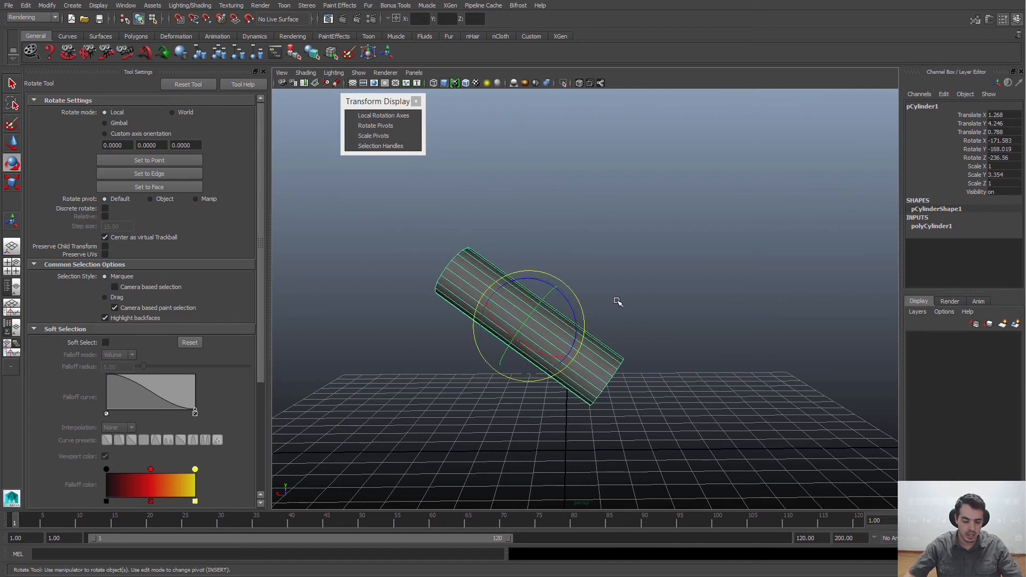
click(263, 71)
Alternate between the Scale and Rotate tools, rotate the cylinder to about X -369.238, Y -195.255, Z -247.38, and end in the Scale tool
key(r)
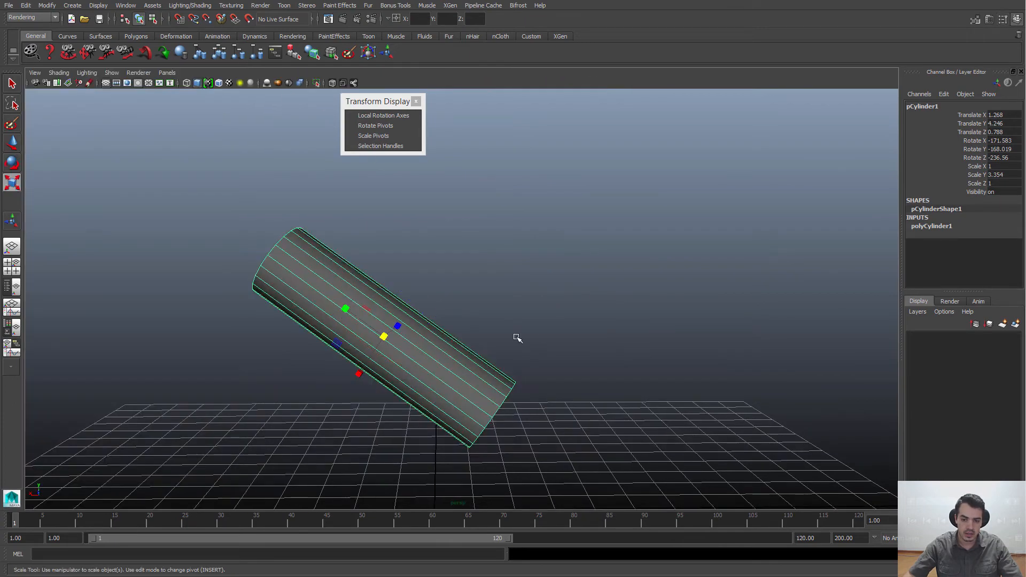
mouse_move(466, 344)
alt+mouse_down()
mouse_move(389, 355)
mouse_move(428, 351)
mouse_move(411, 337)
mouse_move(437, 324)
mouse_move(507, 364)
mouse_move(467, 355)
alt+mouse_up()
key(e)
key(r)
alt+middle_drag(456, 325, 456, 324)
mouse_move(456, 323)
alt+mouse_down()
mouse_move(369, 304)
mouse_move(491, 321)
mouse_move(455, 366)
mouse_move(429, 360)
mouse_move(459, 334)
mouse_move(497, 347)
mouse_move(449, 319)
alt+mouse_up()
key(ctrl+z)
key(e)
key(r)
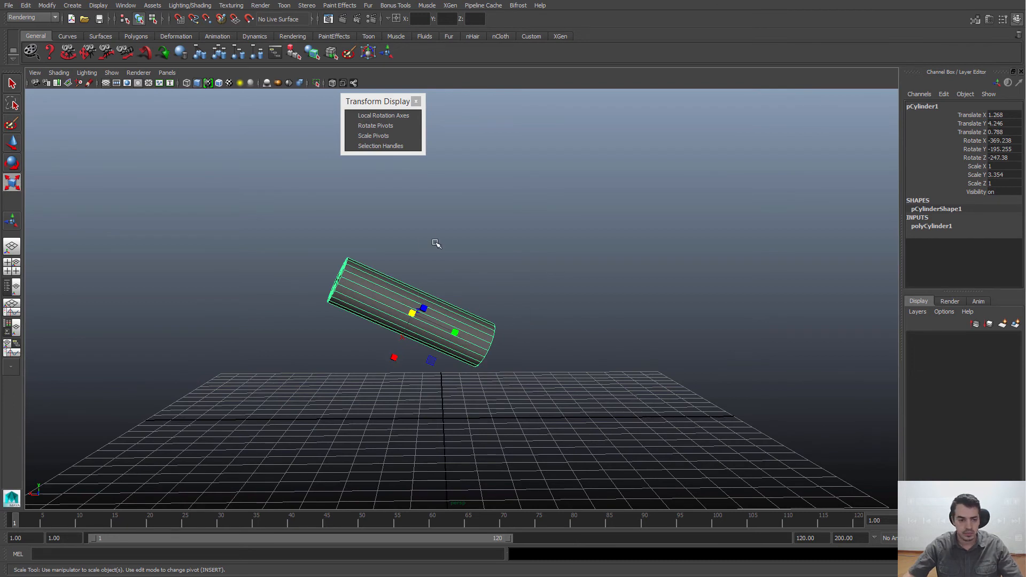
Set the Scale tool's axis to World in its settings and scale the cylinder along world Y, world X and uniformly
double_click(12, 183)
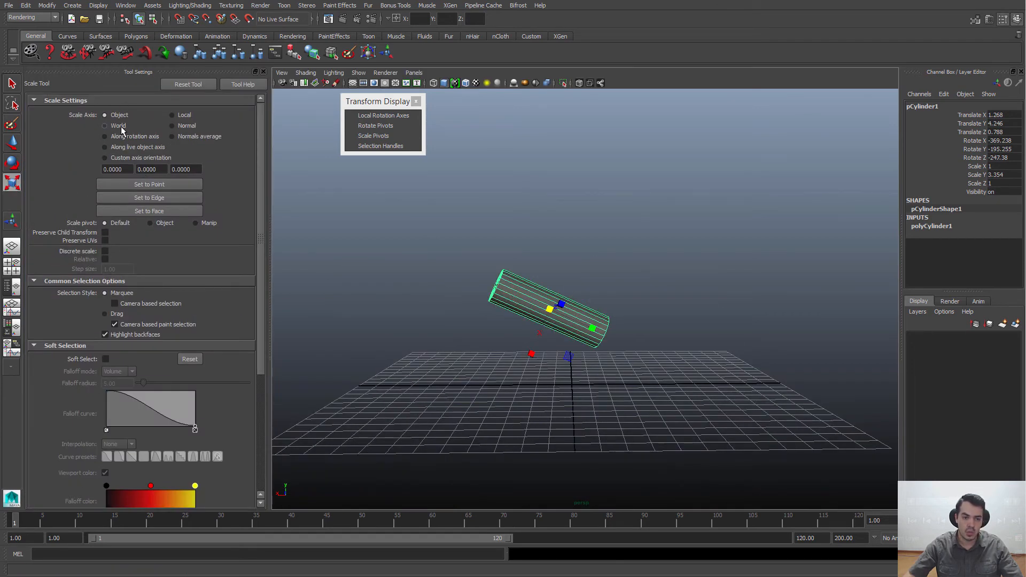
alt+middle_drag(587, 338, 549, 358)
alt+right_drag(548, 358, 586, 369)
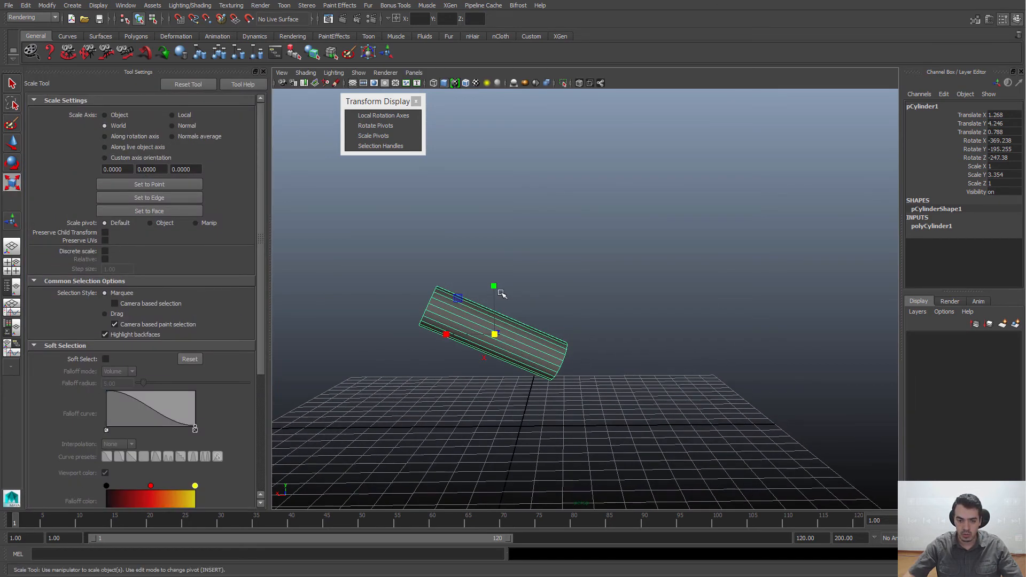
drag(493, 286, 481, 213)
drag(446, 334, 404, 341)
mouse_move(496, 339)
mouse_down()
mouse_move(457, 394)
mouse_move(623, 293)
mouse_move(572, 327)
mouse_move(505, 336)
mouse_move(556, 367)
mouse_move(508, 343)
mouse_move(487, 293)
mouse_move(516, 324)
mouse_move(505, 350)
mouse_move(480, 337)
mouse_up()
Rotate the cylinder to about X -483.232, Y -169.753, Z -188.294 and stretch it slightly along the world Y axis
key(e)
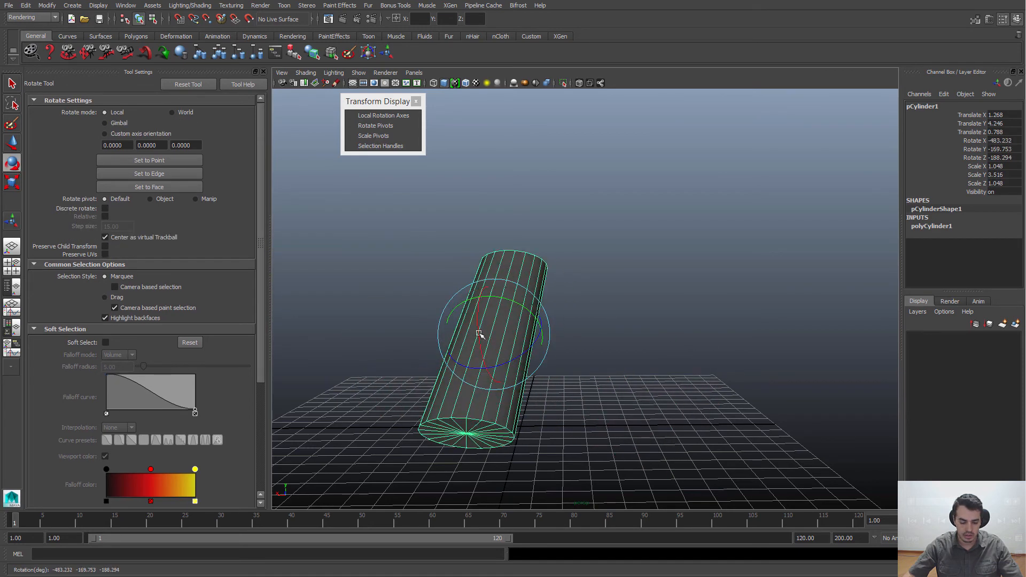
key(r)
mouse_move(499, 284)
mouse_down()
mouse_move(501, 299)
mouse_move(494, 264)
mouse_up()
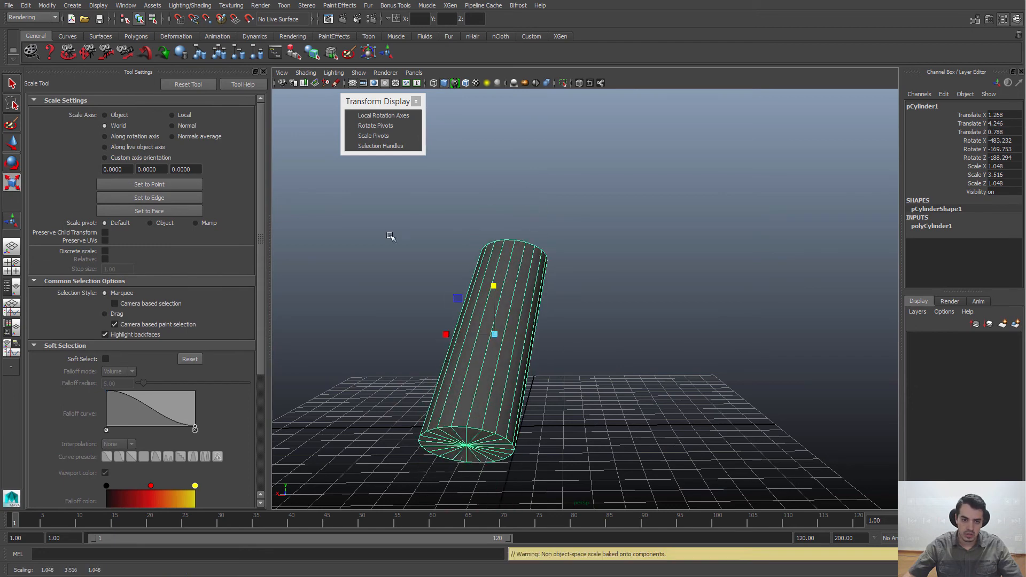
Set the scale axis back to Object, close the tool settings and activate the Move tool on the cylinder
click(121, 116)
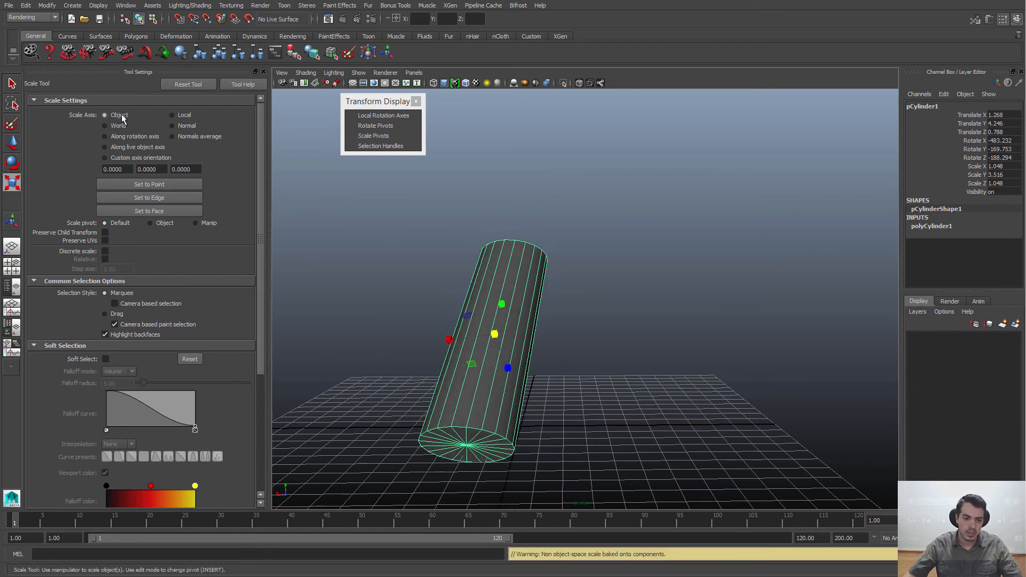
click(264, 72)
scroll(449, 378, down, 10)
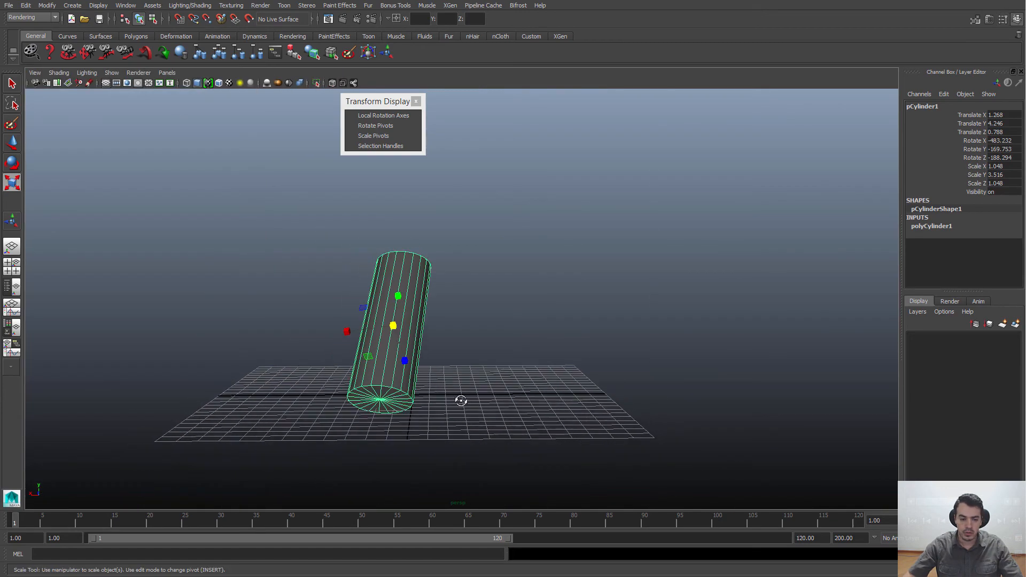
scroll(467, 374, up, 3)
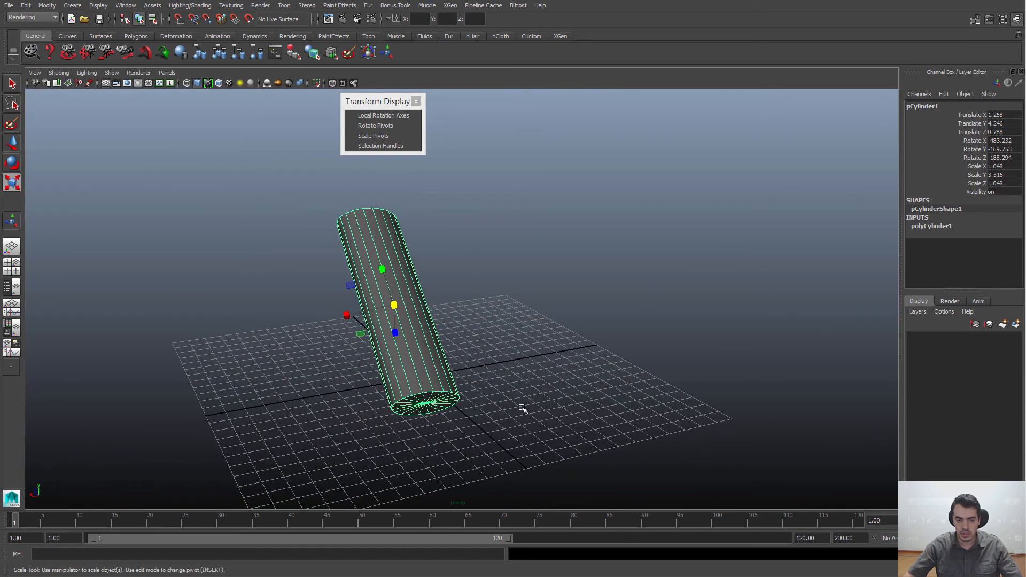
click(497, 319)
alt+drag(497, 319, 426, 322)
click(396, 313)
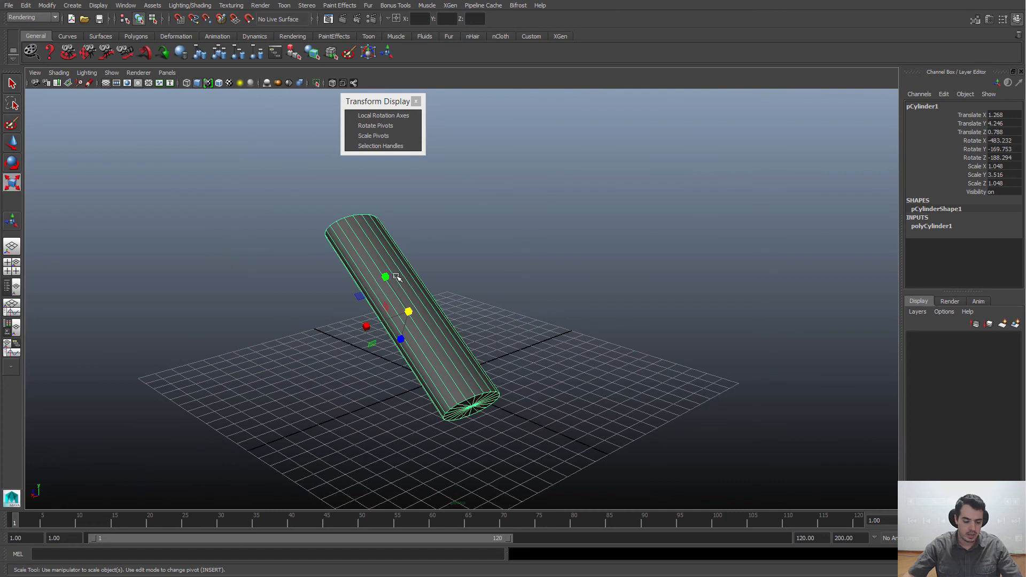
key(q)
key(w)
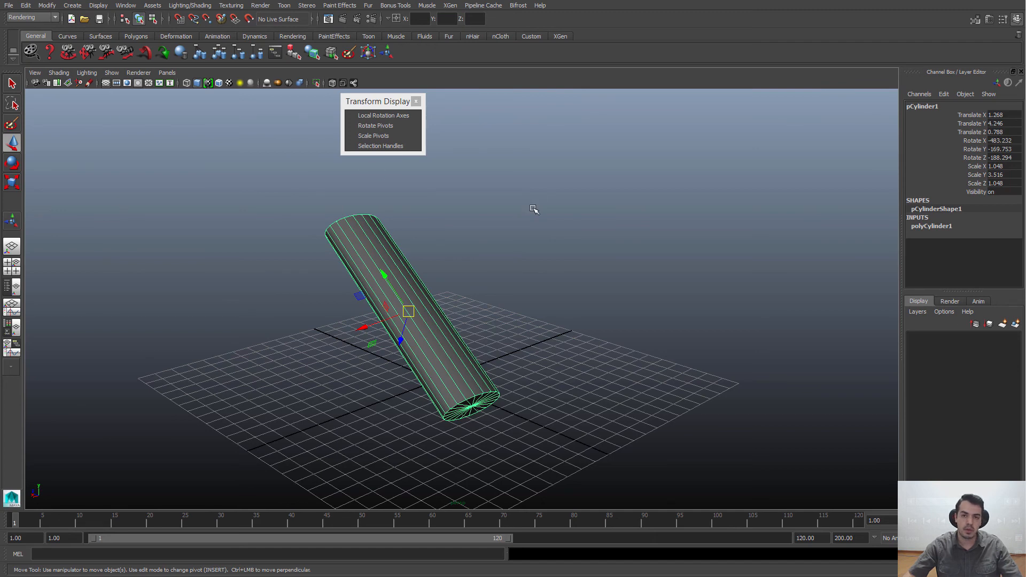
Deselect the cylinder
alt+drag(388, 307, 433, 309)
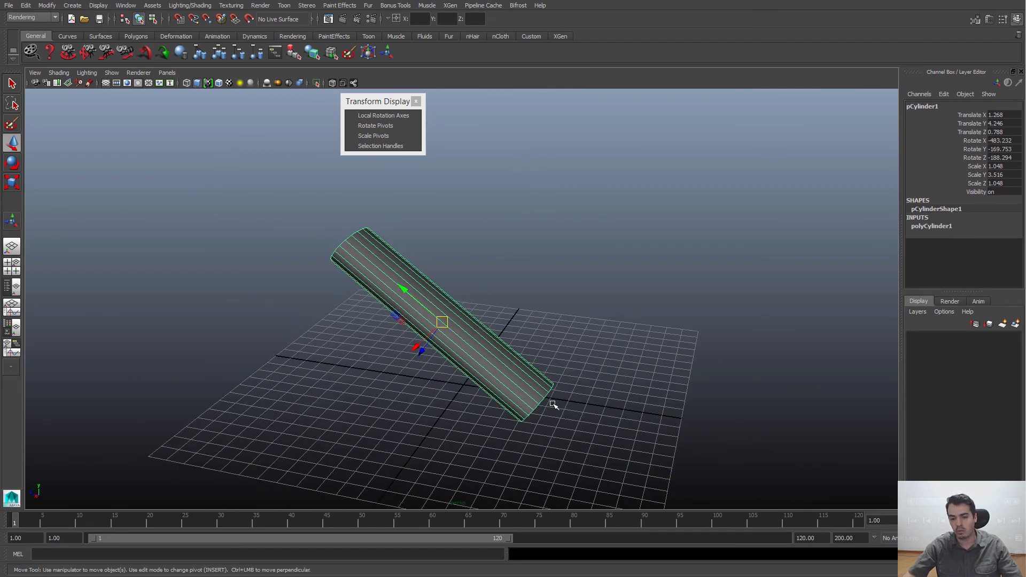
alt+drag(504, 366, 476, 328)
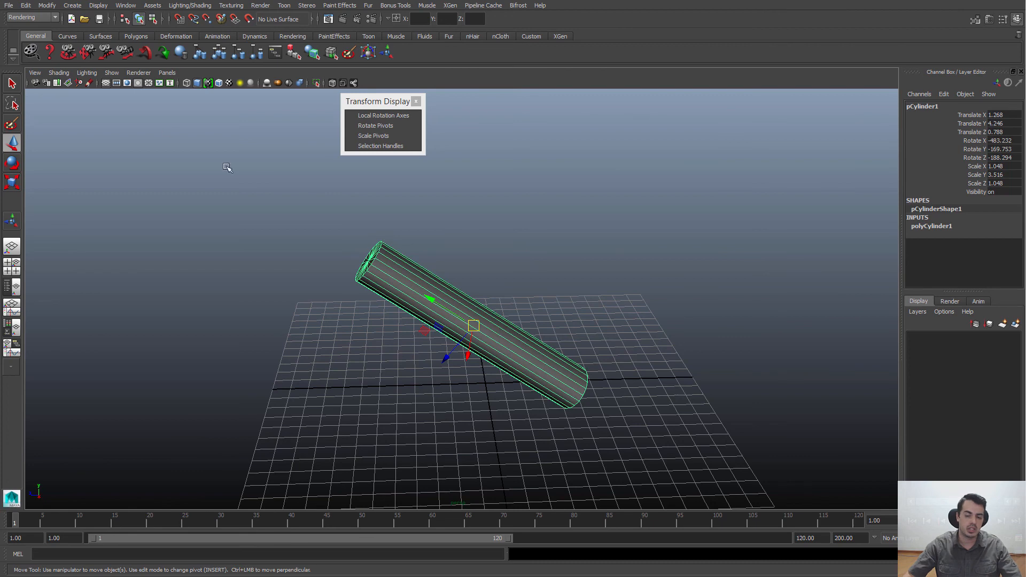
alt+drag(496, 306, 492, 345)
click(550, 259)
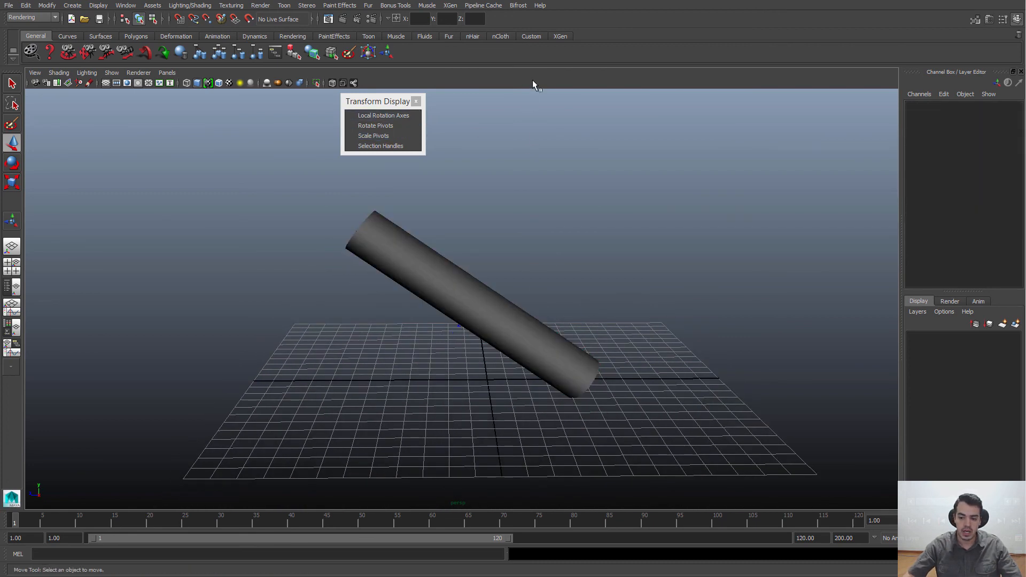